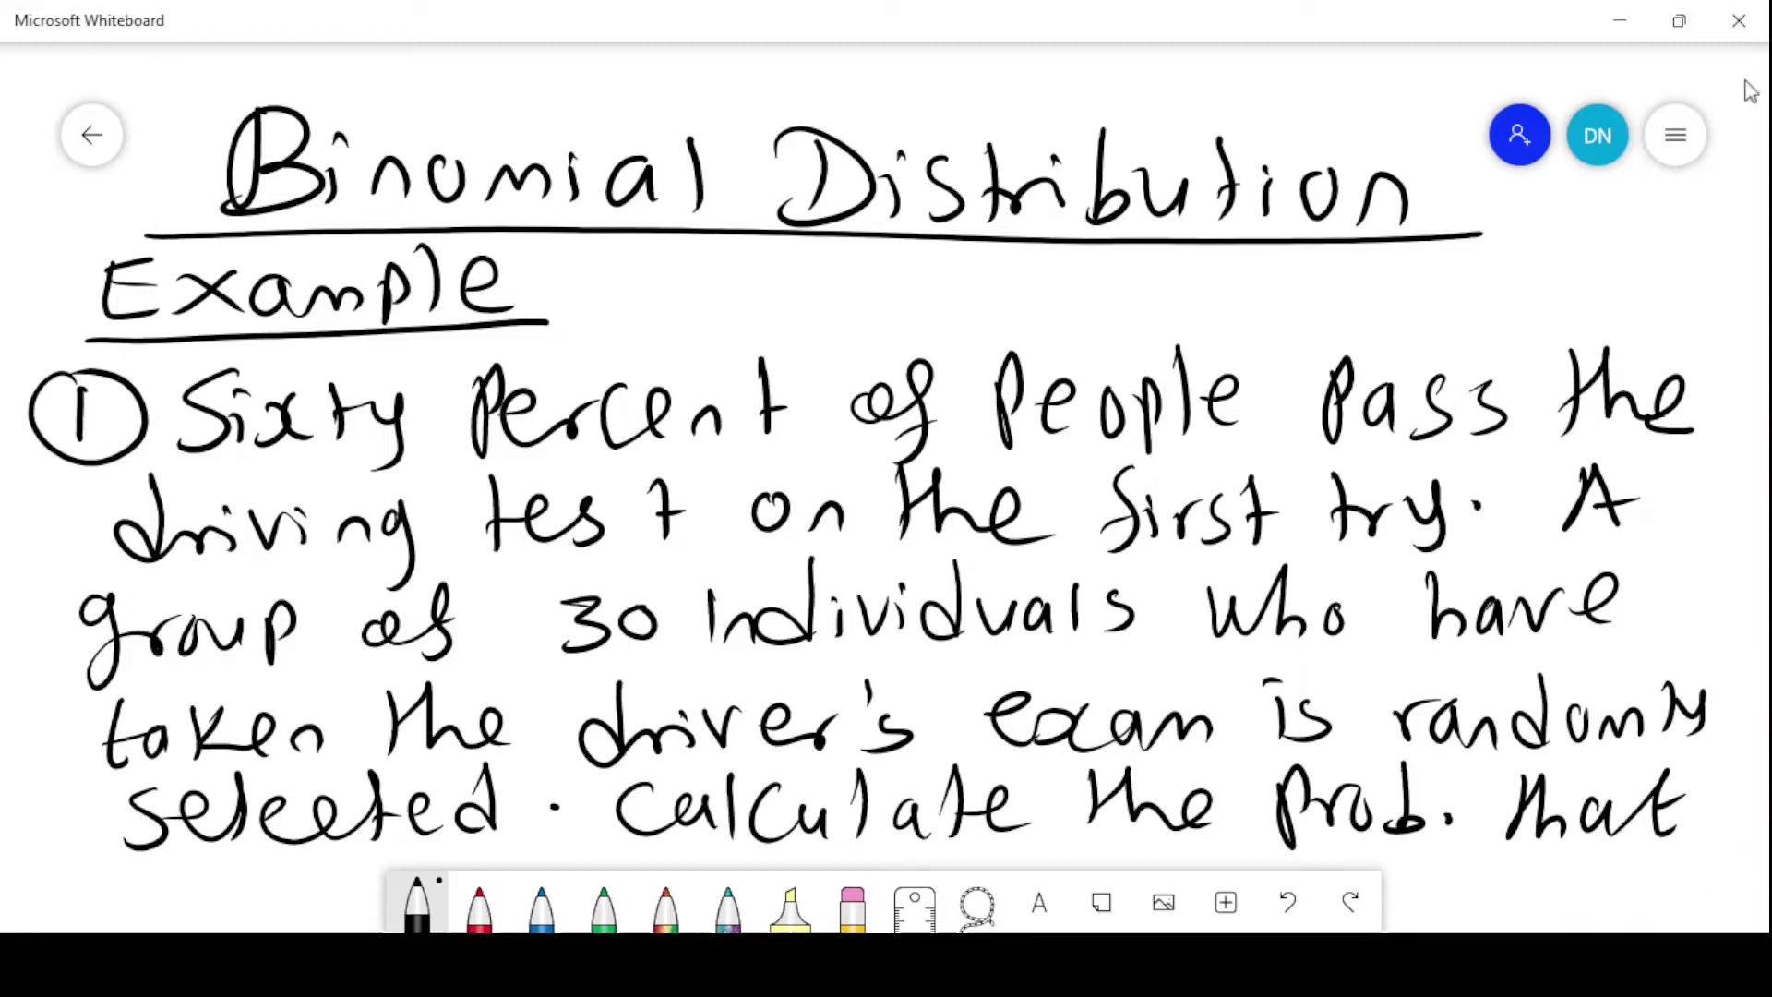
# Write 'Prob. mass' as a label beneath the blue pmf formula.
pyautogui.scroll(-1, 1689, 593)
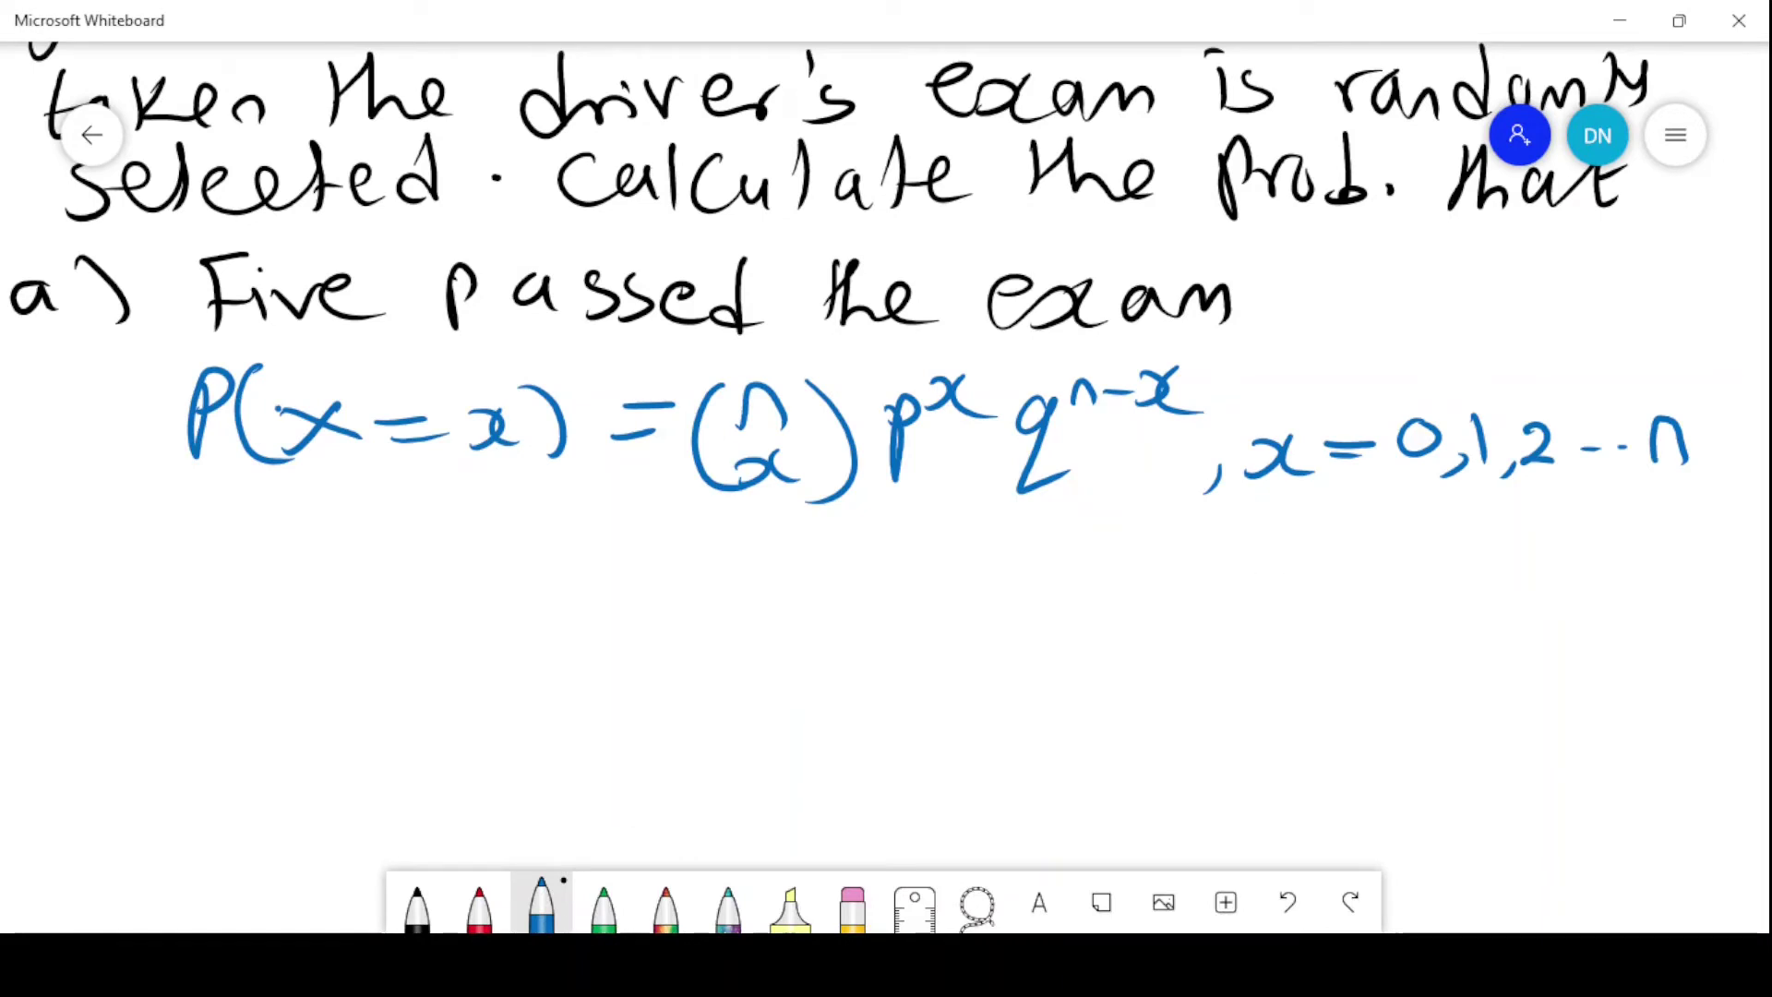
pyautogui.moveTo(318, 495)
pyautogui.mouseDown()
pyautogui.moveTo(321, 545)
pyautogui.moveTo(350, 487)
pyautogui.moveTo(386, 541)
pyautogui.mouseUp()
pyautogui.moveTo(434, 489)
pyautogui.mouseDown()
pyautogui.moveTo(427, 544)
pyautogui.moveTo(457, 540)
pyautogui.mouseUp()
pyautogui.click(476, 540)
pyautogui.moveTo(534, 546); pyautogui.dragTo(683, 559)
pyautogui.moveTo(816, 517); pyautogui.dragTo(777, 580)
# Finish the label with 'fn (pmf)' to read 'Prob. mass fn (pmf)'.
pyautogui.moveTo(774, 554); pyautogui.dragTo(873, 565)
pyautogui.moveTo(941, 515)
pyautogui.mouseDown()
pyautogui.moveTo(926, 559)
pyautogui.moveTo(950, 583)
pyautogui.mouseUp()
pyautogui.moveTo(986, 530)
pyautogui.mouseDown()
pyautogui.moveTo(988, 583)
pyautogui.moveTo(1006, 554)
pyautogui.mouseUp()
pyautogui.moveTo(1022, 576); pyautogui.dragTo(1078, 559)
pyautogui.moveTo(1106, 517); pyautogui.dragTo(1079, 588)
pyautogui.moveTo(1071, 554); pyautogui.dragTo(1103, 550)
pyautogui.moveTo(1145, 517); pyautogui.dragTo(1137, 570)
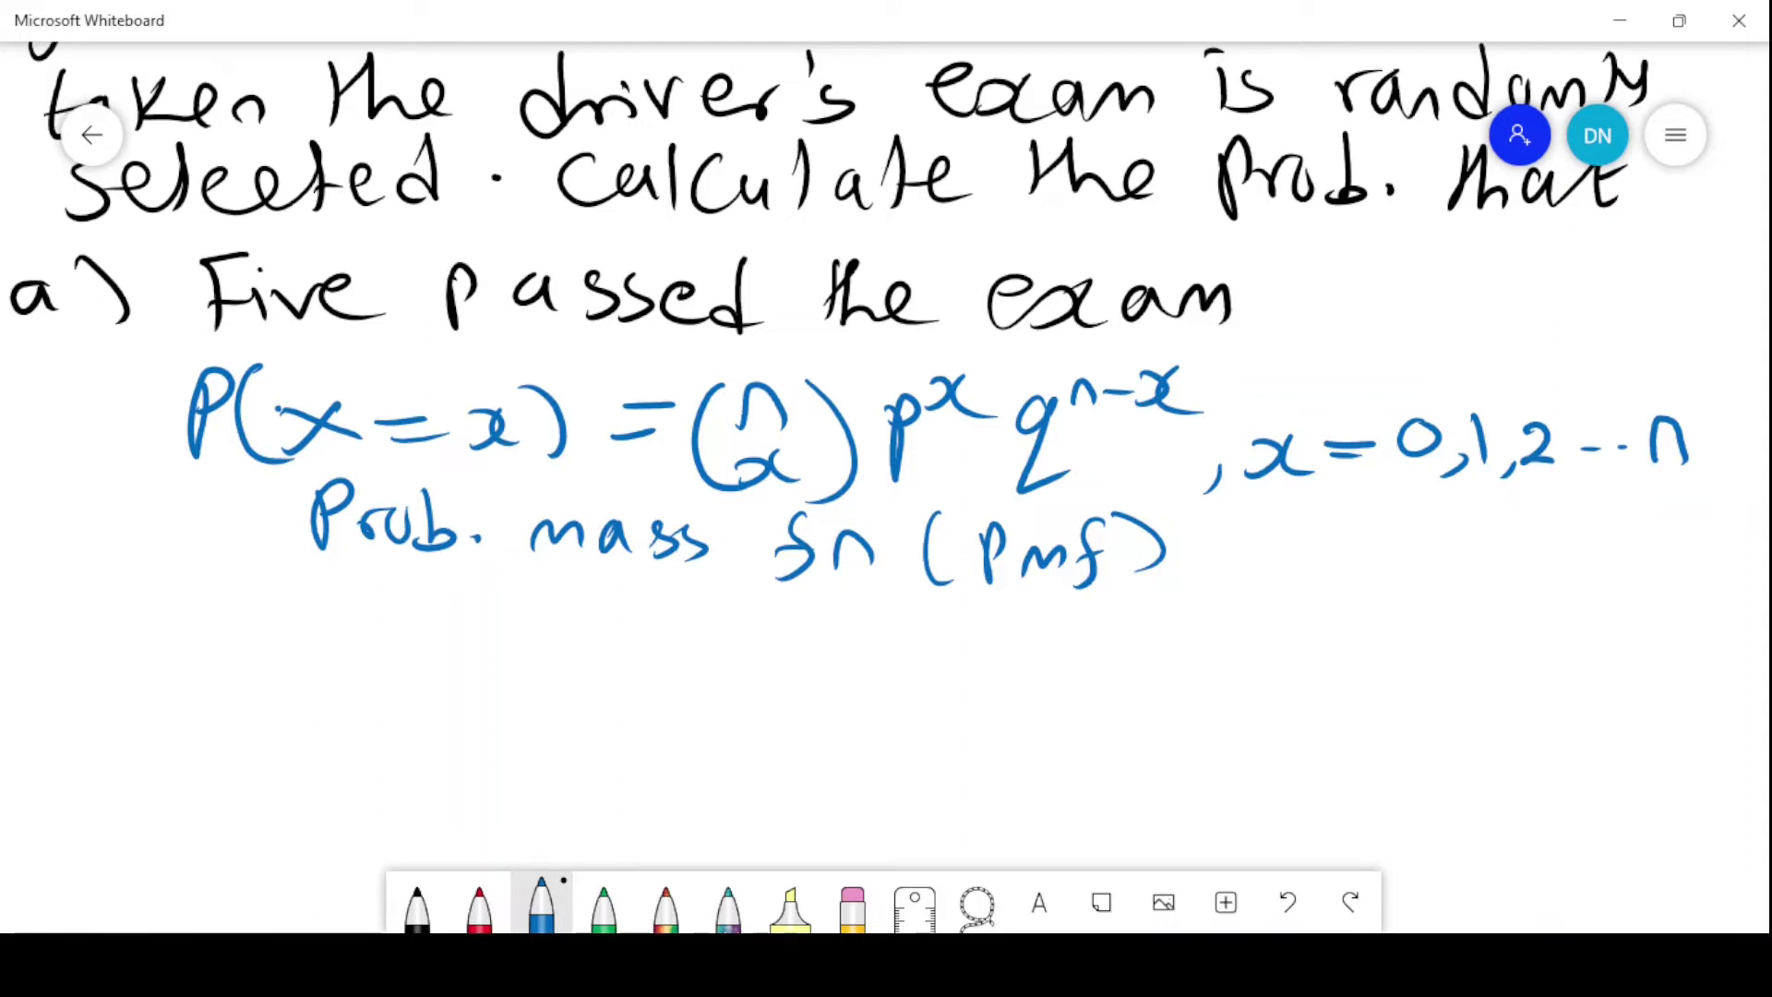
# Write the parameters n = 30, P = 0.6 in red below the pmf label.
pyautogui.click(479, 905)
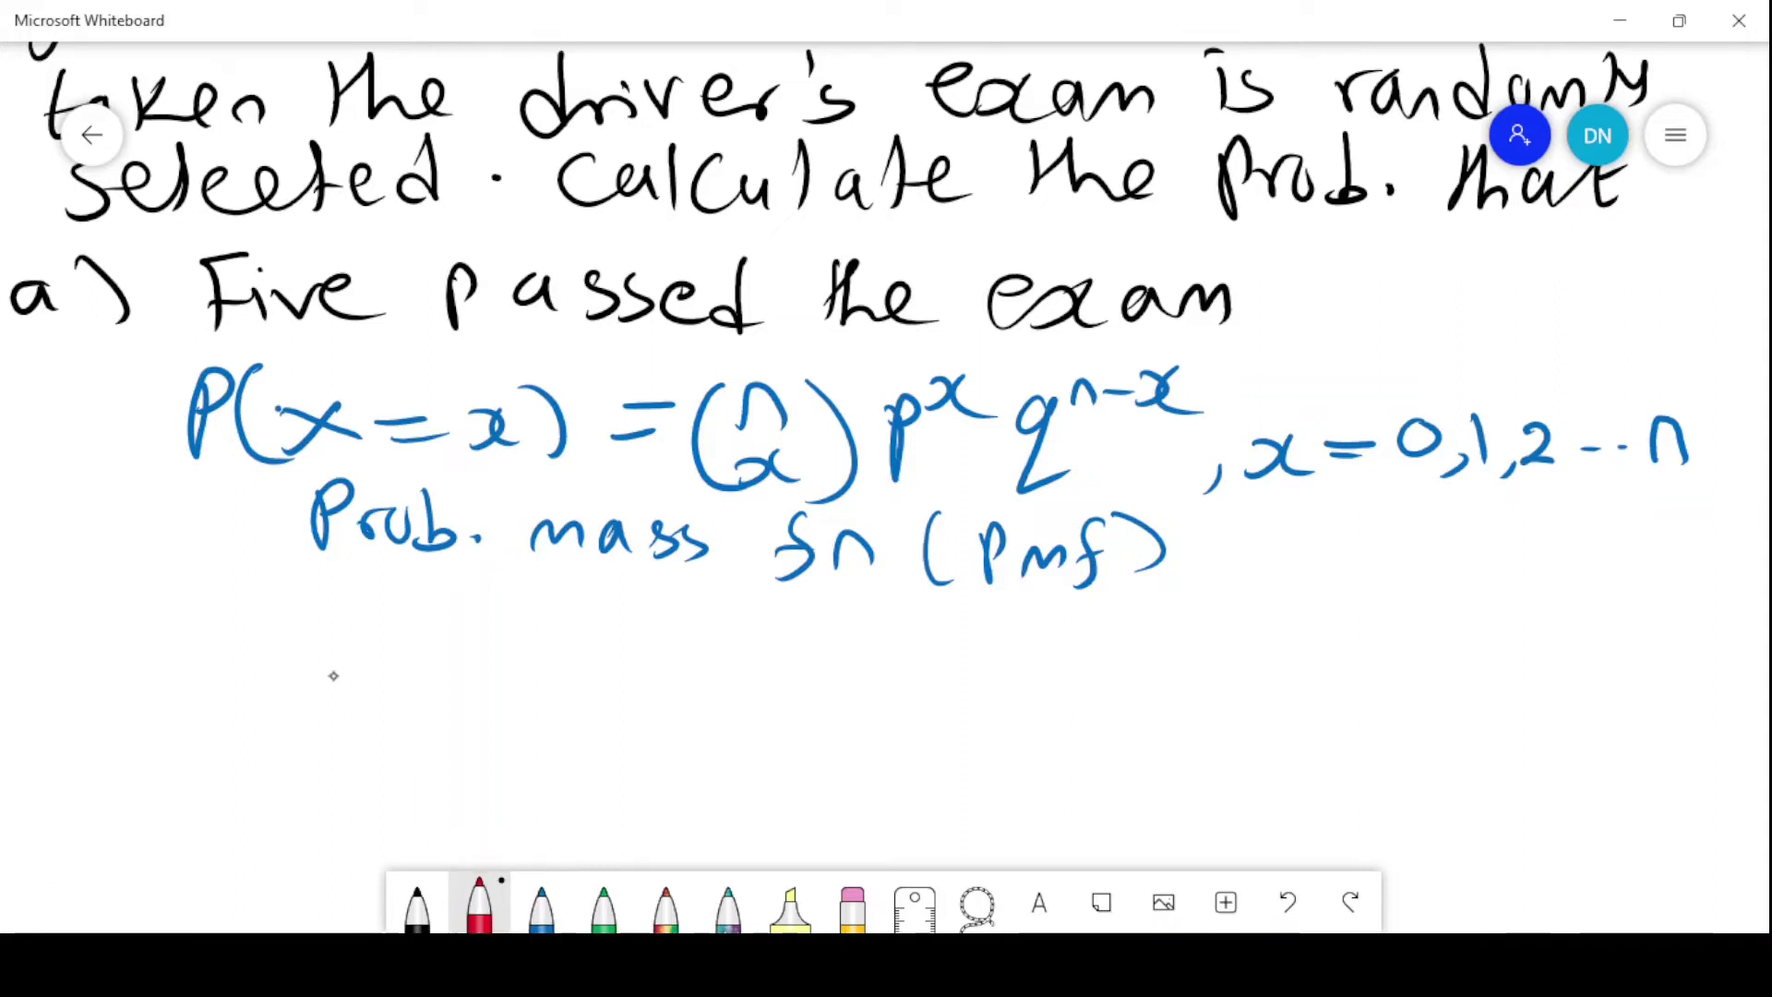
pyautogui.moveTo(116, 661)
pyautogui.mouseDown()
pyautogui.moveTo(159, 661)
pyautogui.moveTo(235, 643)
pyautogui.mouseUp()
pyautogui.moveTo(183, 672)
pyautogui.mouseDown()
pyautogui.moveTo(234, 644)
pyautogui.moveTo(273, 678)
pyautogui.mouseUp()
pyautogui.moveTo(362, 631); pyautogui.dragTo(395, 688)
pyautogui.moveTo(489, 616); pyautogui.dragTo(497, 681)
pyautogui.moveTo(491, 616)
pyautogui.mouseDown()
pyautogui.moveTo(498, 657)
pyautogui.moveTo(593, 637)
pyautogui.mouseUp()
pyautogui.moveTo(548, 674); pyautogui.dragTo(607, 665)
pyautogui.moveTo(636, 644)
pyautogui.mouseDown()
pyautogui.moveTo(629, 663)
pyautogui.moveTo(657, 642)
pyautogui.moveTo(735, 676)
pyautogui.moveTo(714, 659)
pyautogui.mouseUp()
pyautogui.click(685, 651)
pyautogui.moveTo(778, 666); pyautogui.dragTo(753, 688)
# Add q = 0.4 ⇒ P+q = 1 in red on the same line.
pyautogui.moveTo(867, 632)
pyautogui.mouseDown()
pyautogui.moveTo(857, 689)
pyautogui.moveTo(973, 649)
pyautogui.mouseUp()
pyautogui.moveTo(921, 678); pyautogui.dragTo(983, 672)
pyautogui.moveTo(1026, 644)
pyautogui.mouseDown()
pyautogui.moveTo(1015, 661)
pyautogui.moveTo(1028, 646)
pyautogui.mouseUp()
pyautogui.click(1064, 658)
pyautogui.moveTo(1134, 617)
pyautogui.mouseDown()
pyautogui.moveTo(1155, 657)
pyautogui.moveTo(1277, 635)
pyautogui.mouseUp()
pyautogui.moveTo(1222, 661)
pyautogui.mouseDown()
pyautogui.moveTo(1278, 657)
pyautogui.moveTo(1268, 669)
pyautogui.mouseUp()
pyautogui.moveTo(1358, 626)
pyautogui.mouseDown()
pyautogui.moveTo(1356, 664)
pyautogui.moveTo(1362, 637)
pyautogui.mouseUp()
pyautogui.moveTo(1403, 602); pyautogui.dragTo(1407, 657)
pyautogui.moveTo(1412, 637)
pyautogui.mouseDown()
pyautogui.moveTo(1479, 611)
pyautogui.moveTo(1490, 664)
pyautogui.moveTo(1570, 620)
pyautogui.mouseUp()
pyautogui.moveTo(1518, 659); pyautogui.dragTo(1608, 658)
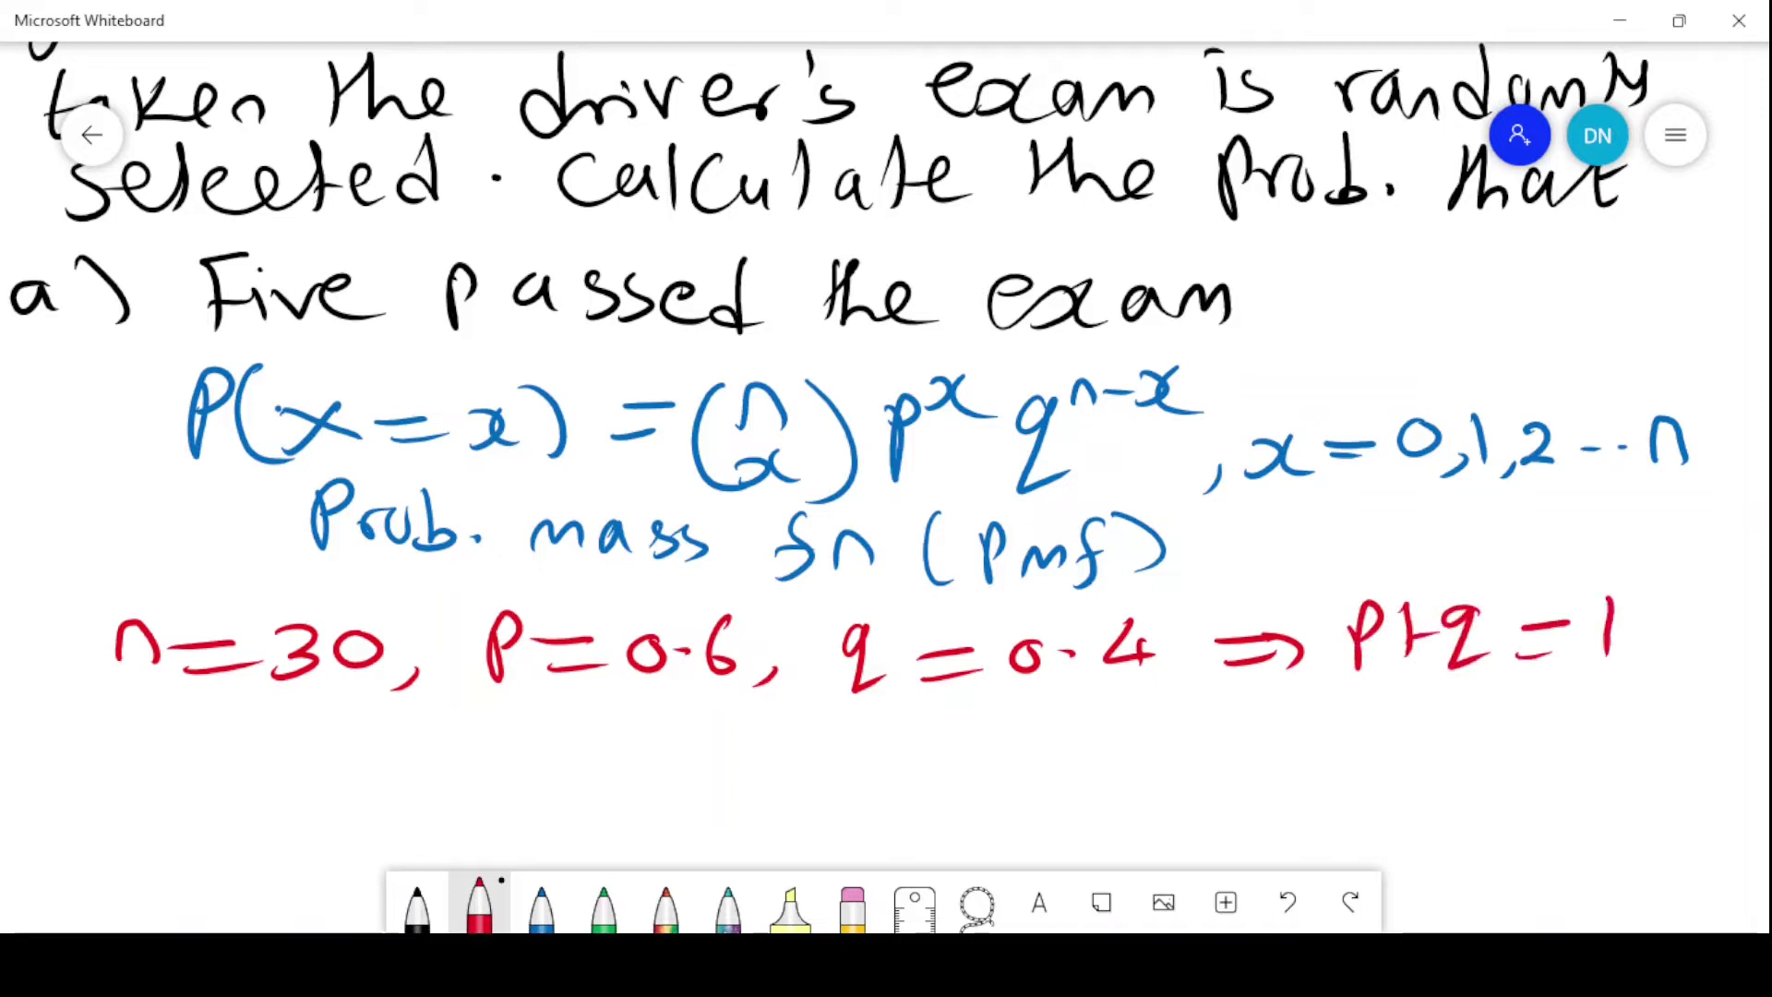
# Begin P(x=5) = 30 in black ink below the parameters.
pyautogui.click(416, 923)
pyautogui.moveTo(157, 743)
pyautogui.mouseDown()
pyautogui.moveTo(151, 805)
pyautogui.moveTo(159, 783)
pyautogui.mouseUp()
pyautogui.moveTo(242, 738)
pyautogui.mouseDown()
pyautogui.moveTo(227, 810)
pyautogui.moveTo(309, 803)
pyautogui.mouseUp()
pyautogui.moveTo(323, 781)
pyautogui.mouseDown()
pyautogui.moveTo(387, 776)
pyautogui.moveTo(395, 794)
pyautogui.mouseUp()
pyautogui.moveTo(452, 768)
pyautogui.mouseDown()
pyautogui.moveTo(415, 805)
pyautogui.moveTo(473, 759)
pyautogui.mouseUp()
pyautogui.moveTo(475, 742); pyautogui.dragTo(482, 814)
pyautogui.moveTo(565, 752)
pyautogui.mouseDown()
pyautogui.moveTo(626, 747)
pyautogui.moveTo(655, 774)
pyautogui.moveTo(799, 733)
pyautogui.mouseUp()
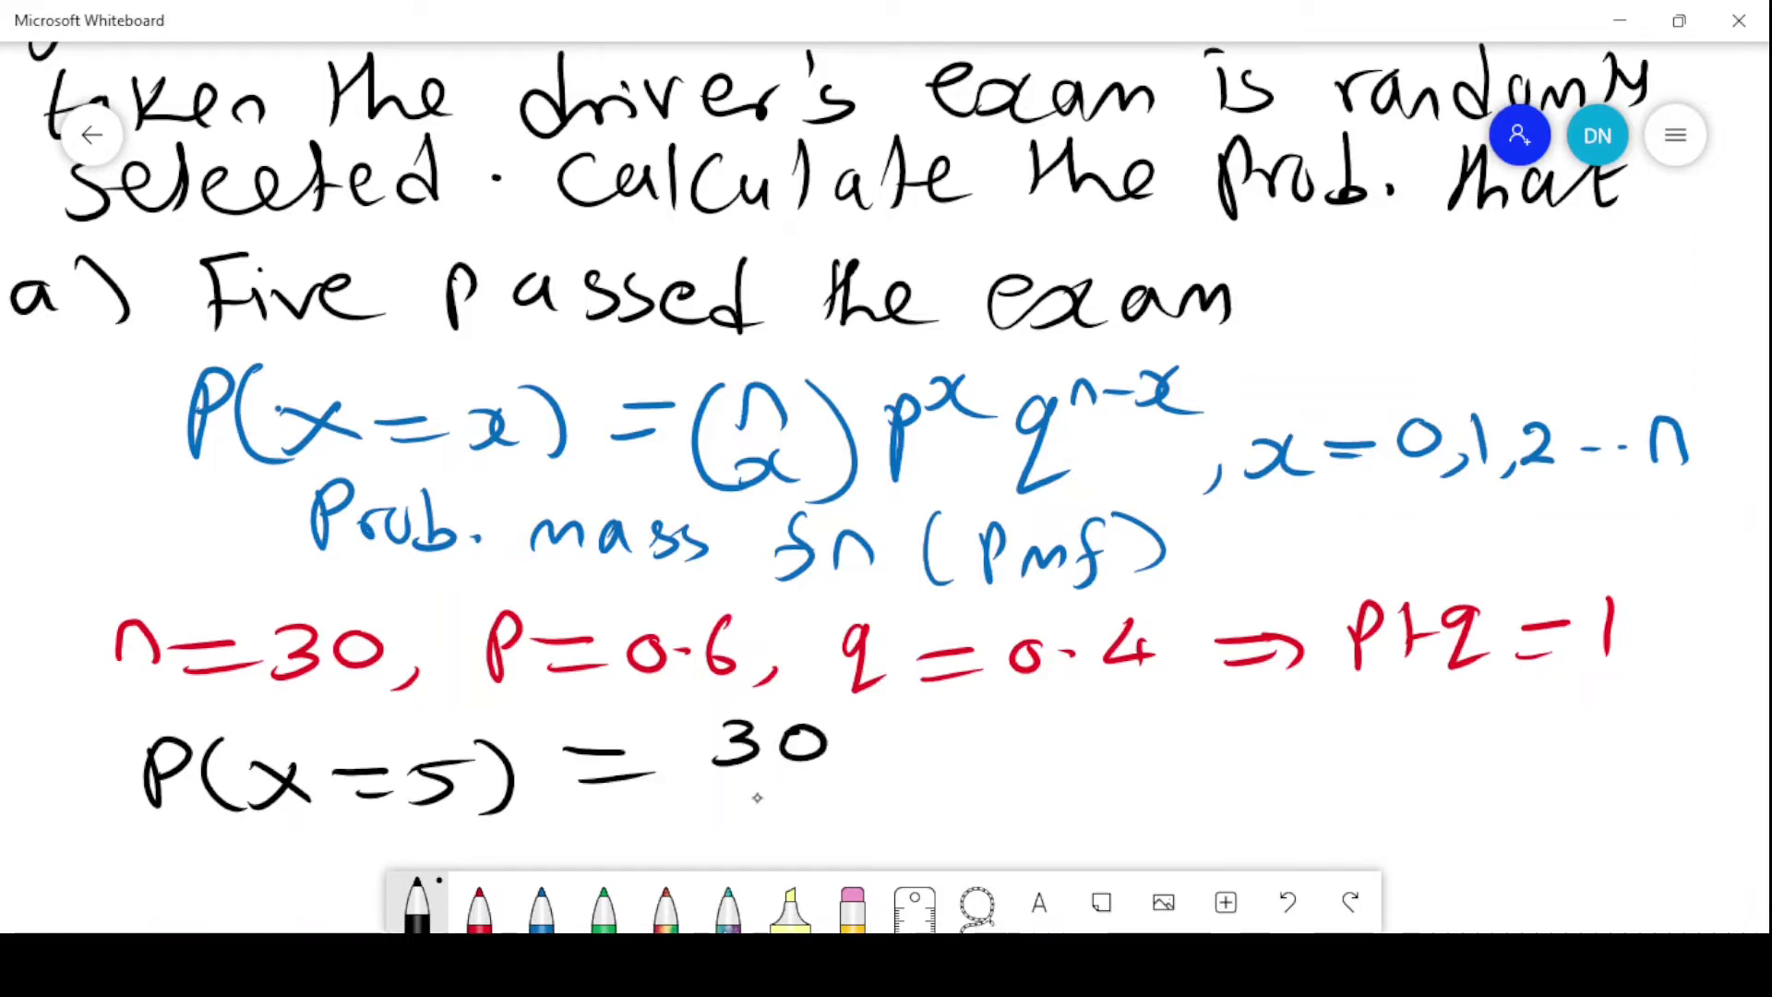
# Complete the binomial coefficient (30 choose 5) and write (0.6)^5.
pyautogui.moveTo(764, 790); pyautogui.dragTo(759, 817)
pyautogui.moveTo(775, 785)
pyautogui.mouseDown()
pyautogui.moveTo(877, 801)
pyautogui.moveTo(845, 824)
pyautogui.mouseUp()
pyautogui.moveTo(703, 724); pyautogui.dragTo(738, 824)
pyautogui.moveTo(929, 762); pyautogui.dragTo(1015, 773)
pyautogui.click(976, 766)
pyautogui.moveTo(1048, 724); pyautogui.dragTo(1070, 792)
pyautogui.moveTo(937, 729); pyautogui.dragTo(977, 810)
pyautogui.moveTo(1085, 703); pyautogui.dragTo(1069, 729)
# Append (0.4)^(30-5) to the P(x=5) expression.
pyautogui.moveTo(1085, 699)
pyautogui.mouseDown()
pyautogui.moveTo(1121, 693)
pyautogui.moveTo(1165, 789)
pyautogui.mouseUp()
pyautogui.moveTo(1191, 746)
pyautogui.mouseDown()
pyautogui.moveTo(1185, 775)
pyautogui.moveTo(1290, 762)
pyautogui.mouseUp()
pyautogui.click(1220, 764)
pyautogui.moveTo(1275, 743); pyautogui.dragTo(1280, 775)
pyautogui.moveTo(1296, 711); pyautogui.dragTo(1303, 801)
pyautogui.moveTo(1309, 683)
pyautogui.mouseDown()
pyautogui.moveTo(1329, 715)
pyautogui.moveTo(1359, 709)
pyautogui.mouseUp()
pyautogui.moveTo(1397, 699); pyautogui.dragTo(1464, 683)
pyautogui.moveTo(1430, 685); pyautogui.dragTo(1422, 718)
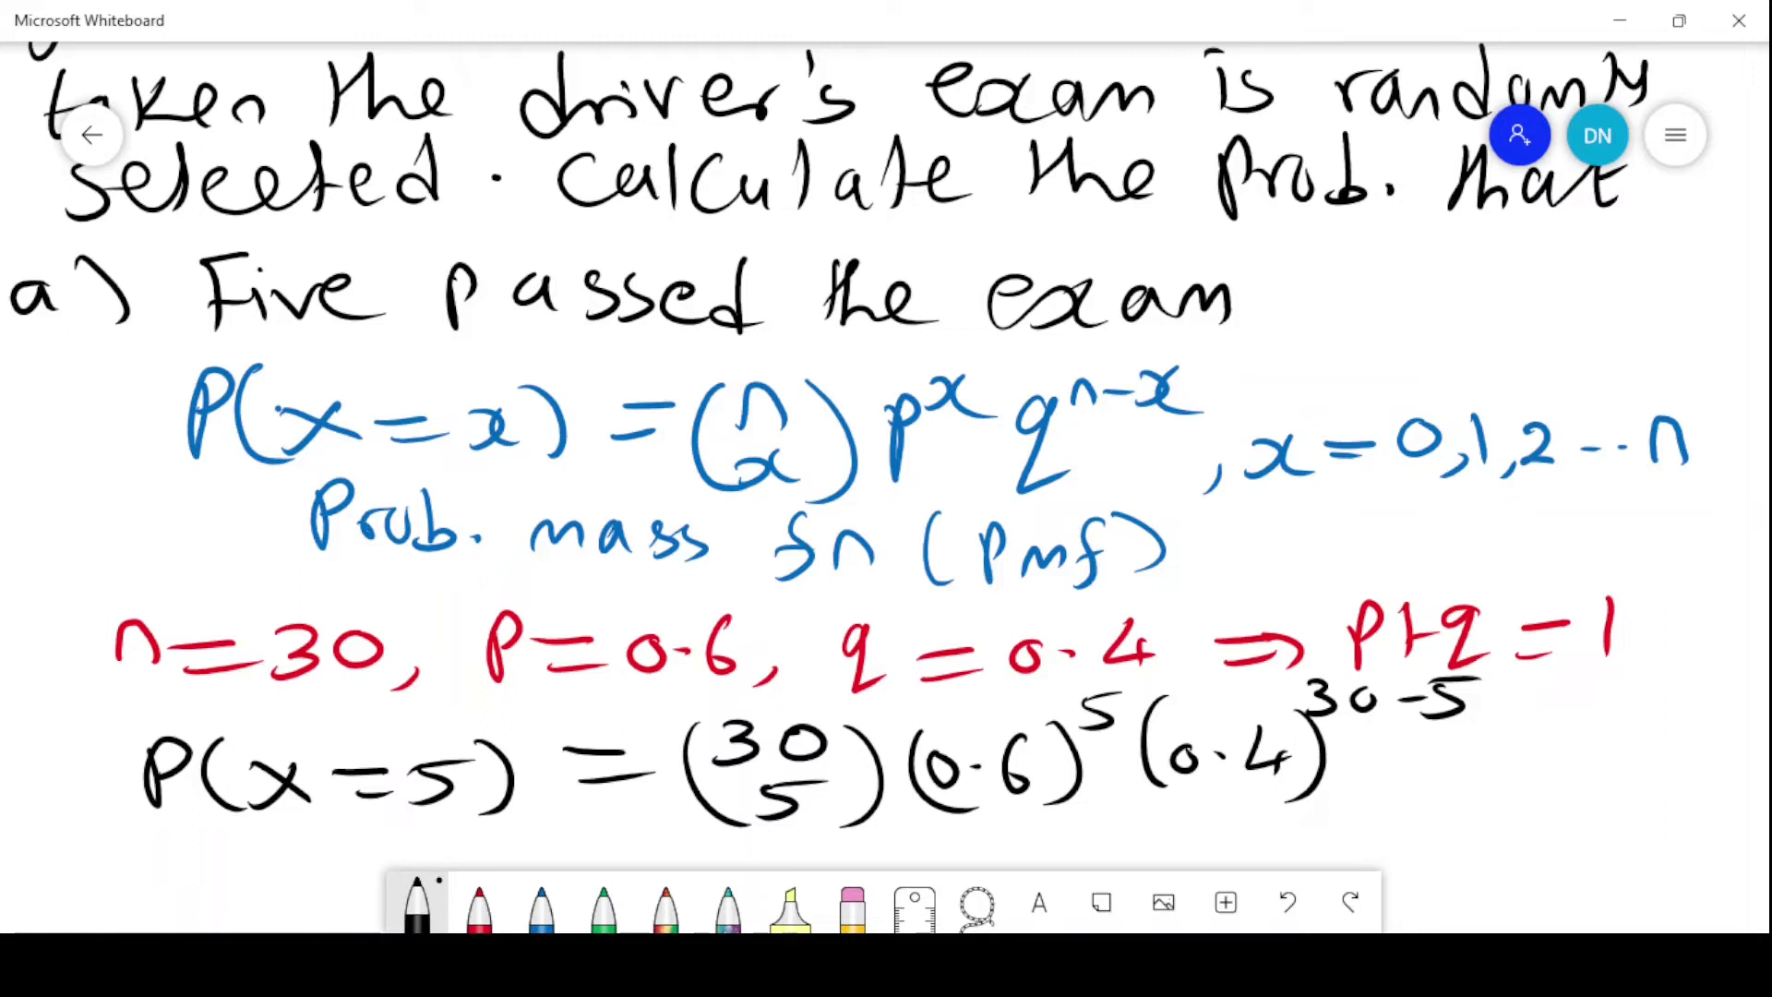
# Expand the coefficient as = 30!/(25!·5!) on a new line.
pyautogui.moveTo(1475, 783); pyautogui.dragTo(1455, 427)
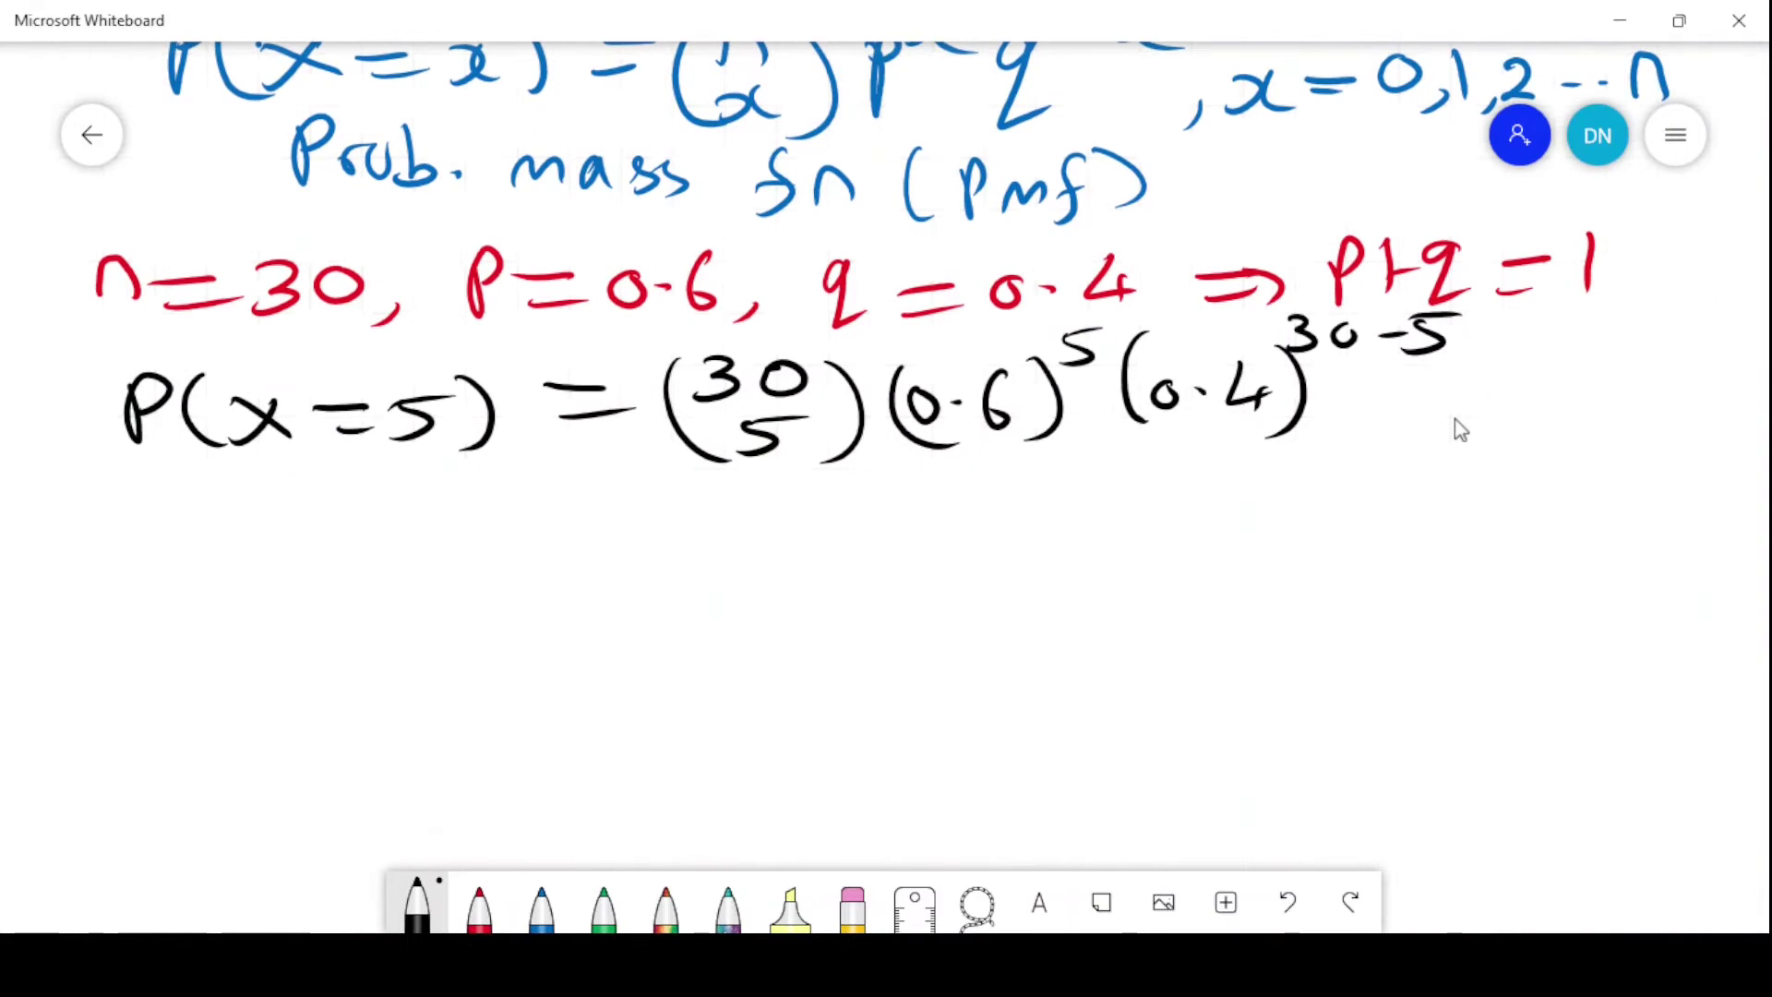
pyautogui.moveTo(271, 551)
pyautogui.mouseDown()
pyautogui.moveTo(329, 551)
pyautogui.moveTo(344, 574)
pyautogui.moveTo(437, 552)
pyautogui.moveTo(404, 574)
pyautogui.mouseUp()
pyautogui.moveTo(489, 531)
pyautogui.mouseDown()
pyautogui.moveTo(472, 551)
pyautogui.moveTo(490, 542)
pyautogui.mouseUp()
pyautogui.moveTo(530, 505); pyautogui.dragTo(544, 561)
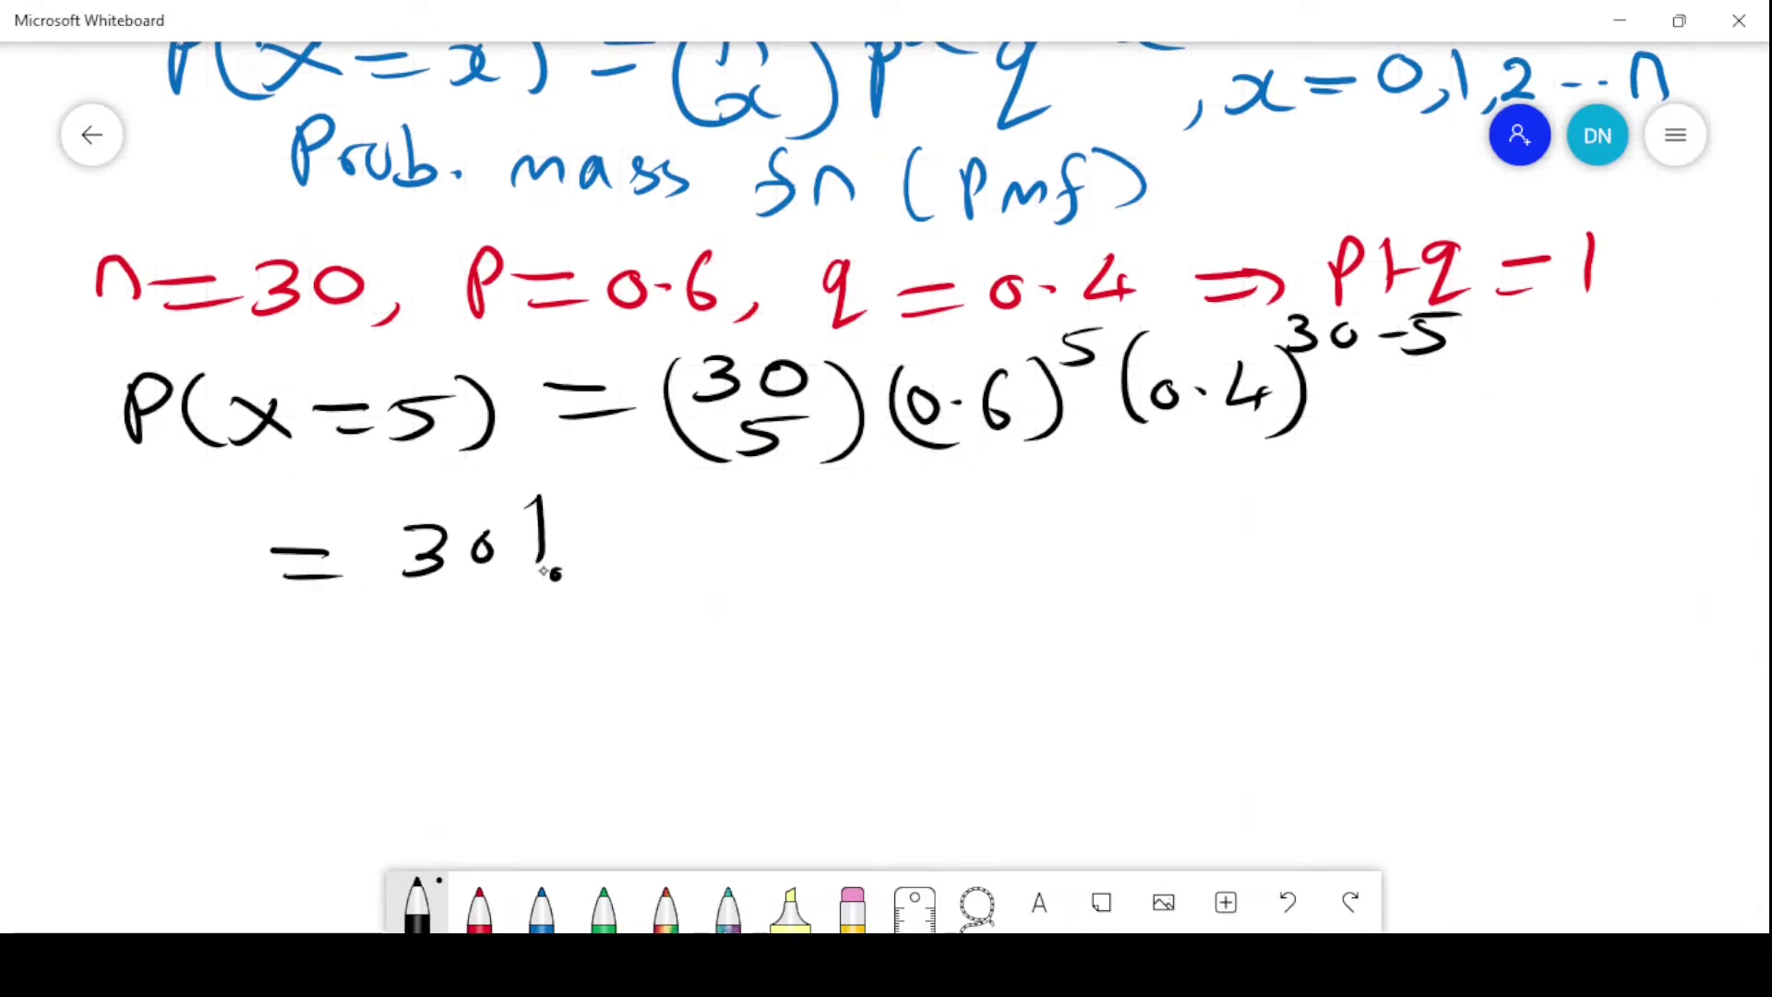
pyautogui.moveTo(379, 611); pyautogui.dragTo(636, 601)
pyautogui.moveTo(382, 650); pyautogui.dragTo(427, 685)
pyautogui.moveTo(439, 643); pyautogui.dragTo(505, 653)
pyautogui.moveTo(505, 671)
pyautogui.mouseDown()
pyautogui.moveTo(536, 675)
pyautogui.moveTo(579, 628)
pyautogui.mouseUp()
pyautogui.moveTo(609, 609); pyautogui.dragTo(612, 648)
# Follow the factorial fraction with (0.6)^5(0.4)^25.
pyautogui.moveTo(721, 565)
pyautogui.mouseDown()
pyautogui.moveTo(711, 605)
pyautogui.moveTo(729, 564)
pyautogui.mouseUp()
pyautogui.moveTo(757, 584)
pyautogui.mouseDown()
pyautogui.moveTo(805, 579)
pyautogui.moveTo(836, 626)
pyautogui.mouseUp()
pyautogui.moveTo(688, 538); pyautogui.dragTo(690, 609)
pyautogui.moveTo(882, 499)
pyautogui.mouseDown()
pyautogui.moveTo(868, 526)
pyautogui.moveTo(909, 493)
pyautogui.mouseUp()
pyautogui.moveTo(955, 510)
pyautogui.mouseDown()
pyautogui.moveTo(960, 618)
pyautogui.moveTo(967, 565)
pyautogui.moveTo(1008, 574)
pyautogui.mouseUp()
pyautogui.moveTo(1034, 544)
pyautogui.mouseDown()
pyautogui.moveTo(1071, 572)
pyautogui.moveTo(1051, 591)
pyautogui.mouseUp()
pyautogui.moveTo(1079, 533)
pyautogui.mouseDown()
pyautogui.moveTo(1093, 581)
pyautogui.moveTo(1066, 611)
pyautogui.mouseUp()
pyautogui.moveTo(1066, 489)
pyautogui.mouseDown()
pyautogui.moveTo(1084, 480)
pyautogui.moveTo(1094, 513)
pyautogui.mouseUp()
pyautogui.moveTo(1116, 475)
pyautogui.mouseDown()
pyautogui.moveTo(1140, 507)
pyautogui.moveTo(1096, 522)
pyautogui.mouseUp()
pyautogui.moveTo(1142, 472); pyautogui.dragTo(1170, 464)
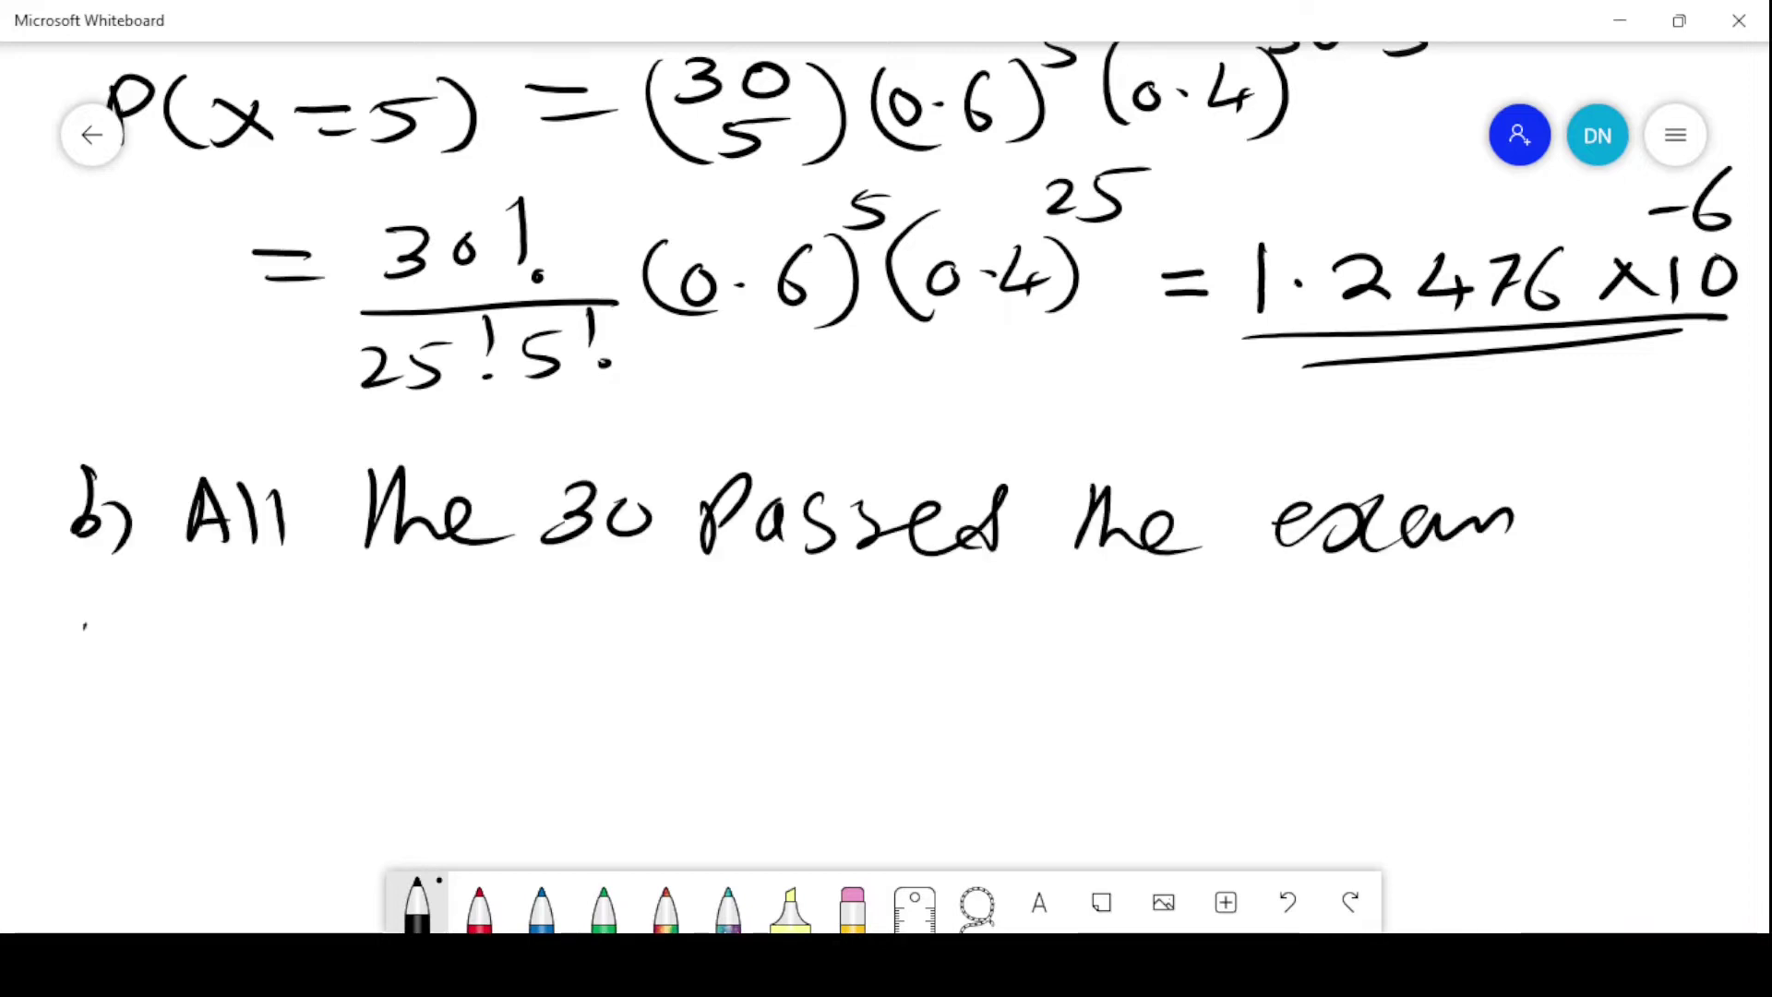
# Write P(x = 30) = below part b).
pyautogui.moveTo(81, 610); pyautogui.dragTo(85, 688)
pyautogui.moveTo(84, 610); pyautogui.dragTo(92, 657)
pyautogui.moveTo(155, 601); pyautogui.dragTo(155, 696)
pyautogui.moveTo(164, 636)
pyautogui.mouseDown()
pyautogui.moveTo(226, 683)
pyautogui.moveTo(159, 690)
pyautogui.mouseUp()
pyautogui.moveTo(257, 651)
pyautogui.mouseDown()
pyautogui.moveTo(309, 648)
pyautogui.moveTo(334, 672)
pyautogui.mouseUp()
pyautogui.moveTo(340, 637)
pyautogui.mouseDown()
pyautogui.moveTo(374, 672)
pyautogui.moveTo(334, 687)
pyautogui.mouseUp()
pyautogui.moveTo(378, 614); pyautogui.dragTo(453, 694)
pyautogui.moveTo(512, 630)
pyautogui.mouseDown()
pyautogui.moveTo(565, 622)
pyautogui.moveTo(635, 651)
pyautogui.moveTo(703, 608)
pyautogui.moveTo(751, 646)
pyautogui.mouseUp()
# Write the factorial fraction 30!/(30!·0!).
pyautogui.click(759, 646)
pyautogui.moveTo(587, 696)
pyautogui.mouseDown()
pyautogui.moveTo(811, 668)
pyautogui.moveTo(609, 766)
pyautogui.moveTo(663, 731)
pyautogui.mouseUp()
pyautogui.moveTo(694, 694)
pyautogui.mouseDown()
pyautogui.moveTo(698, 745)
pyautogui.moveTo(764, 722)
pyautogui.moveTo(816, 730)
pyautogui.mouseUp()
pyautogui.click(706, 755)
pyautogui.click(823, 755)
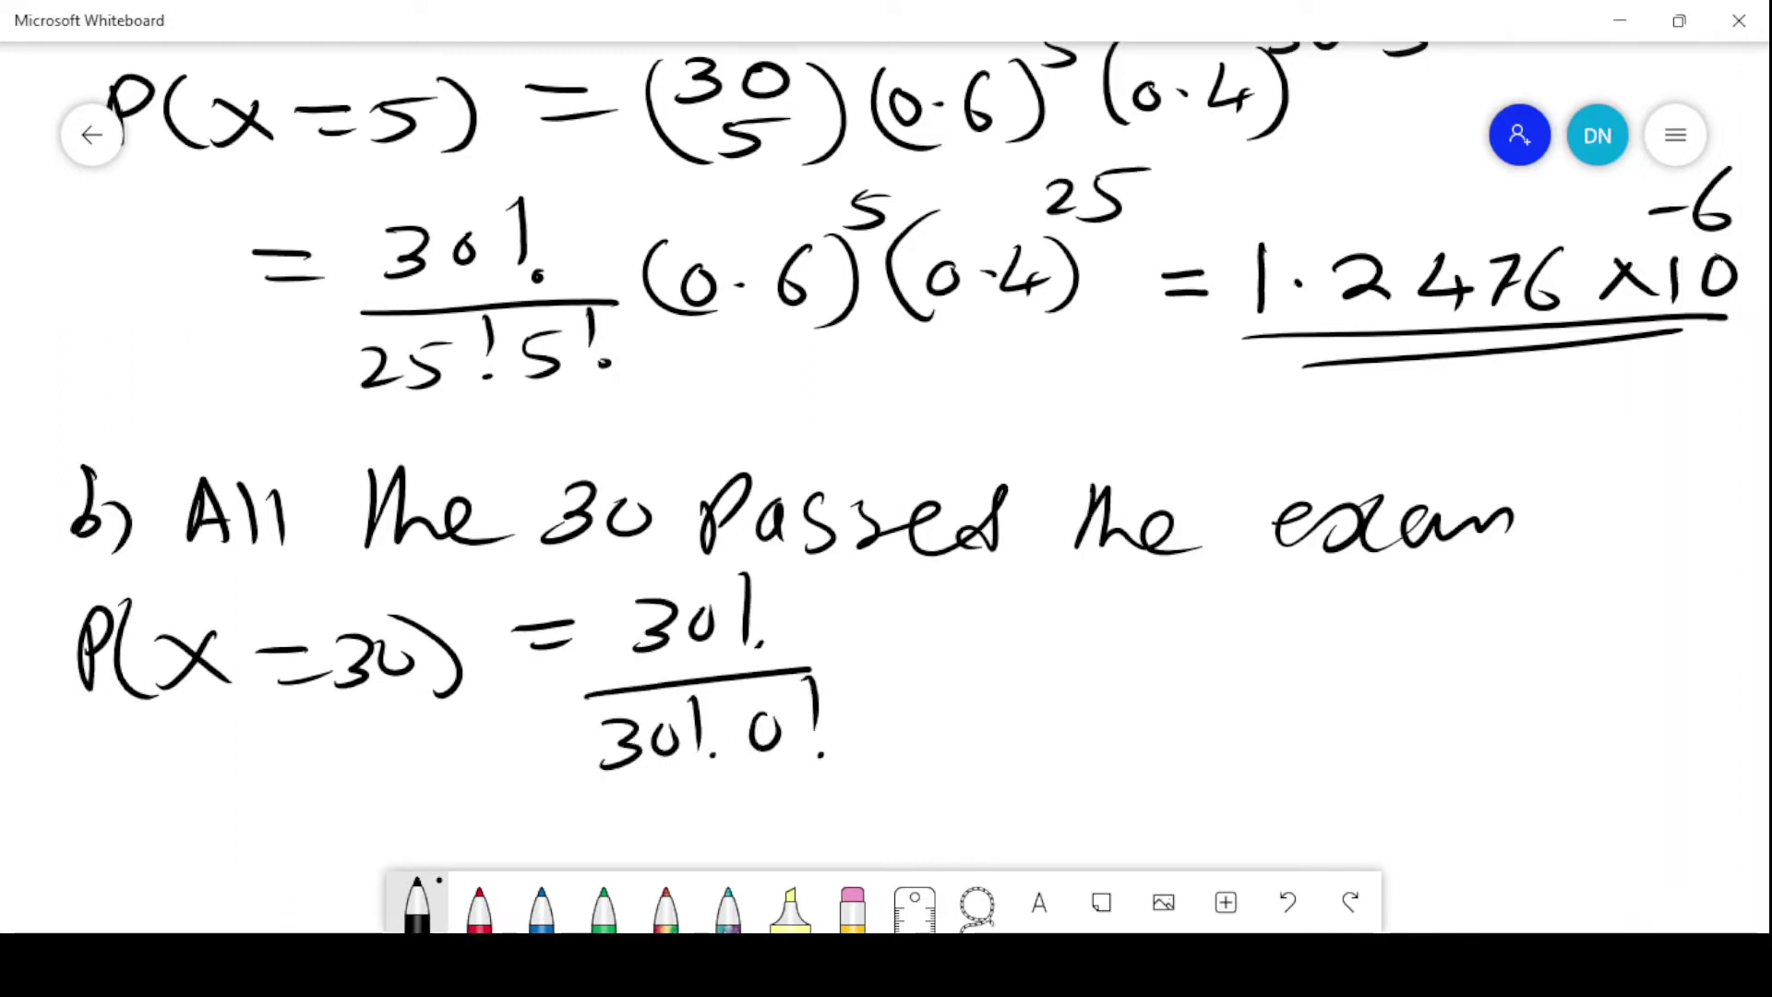
# Multiply by (0.6)^30(0.4)^0.
pyautogui.moveTo(898, 617); pyautogui.dragTo(872, 709)
pyautogui.moveTo(926, 657)
pyautogui.mouseDown()
pyautogui.moveTo(913, 666)
pyautogui.moveTo(927, 657)
pyautogui.mouseUp()
pyautogui.click(960, 675)
pyautogui.moveTo(1023, 626)
pyautogui.mouseDown()
pyautogui.moveTo(995, 665)
pyautogui.moveTo(1053, 706)
pyautogui.mouseUp()
pyautogui.moveTo(1076, 579)
pyautogui.mouseDown()
pyautogui.moveTo(1072, 615)
pyautogui.moveTo(1119, 593)
pyautogui.mouseUp()
pyautogui.moveTo(1165, 609)
pyautogui.mouseDown()
pyautogui.moveTo(1173, 698)
pyautogui.moveTo(1207, 647)
pyautogui.moveTo(1318, 672)
pyautogui.moveTo(1305, 687)
pyautogui.mouseUp()
pyautogui.click(1268, 668)
pyautogui.moveTo(1347, 611); pyautogui.dragTo(1325, 692)
pyautogui.moveTo(1362, 582); pyautogui.dragTo(1399, 577)
# Write the result = 2.211×10^-7 on the next line.
pyautogui.moveTo(860, 783); pyautogui.dragTo(1187, 816)
pyautogui.click(1090, 795)
pyautogui.moveTo(1226, 780); pyautogui.dragTo(1233, 817)
pyautogui.moveTo(1329, 774); pyautogui.dragTo(1292, 812)
pyautogui.moveTo(1291, 767); pyautogui.dragTo(1349, 816)
pyautogui.moveTo(1366, 777); pyautogui.dragTo(1375, 812)
pyautogui.moveTo(1458, 762)
pyautogui.mouseDown()
pyautogui.moveTo(1460, 790)
pyautogui.moveTo(1473, 710)
pyautogui.moveTo(1482, 738)
pyautogui.moveTo(1519, 714)
pyautogui.mouseUp()
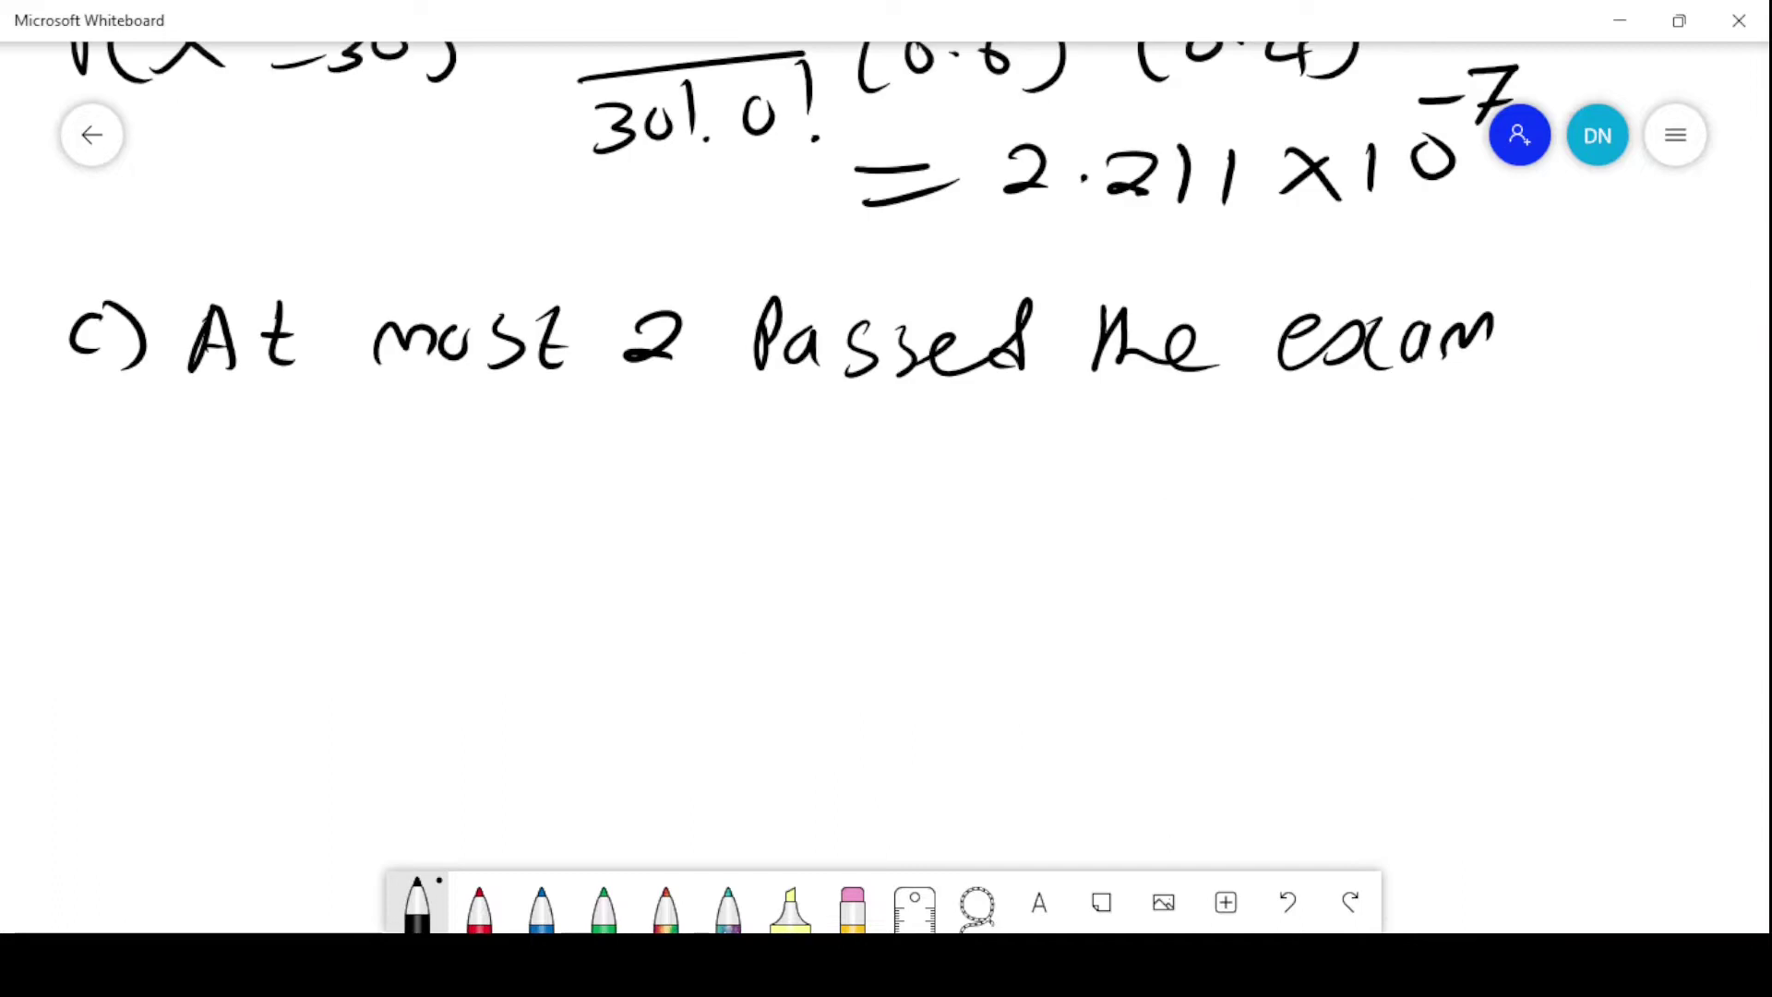
# Start part c) with P(x ≤ 2) = P( below its heading.
pyautogui.moveTo(90, 437)
pyautogui.mouseDown()
pyautogui.moveTo(92, 496)
pyautogui.moveTo(100, 466)
pyautogui.mouseUp()
pyautogui.moveTo(173, 413); pyautogui.dragTo(190, 500)
pyautogui.moveTo(251, 443); pyautogui.dragTo(214, 487)
pyautogui.moveTo(277, 441); pyautogui.dragTo(275, 482)
pyautogui.moveTo(343, 432)
pyautogui.mouseDown()
pyautogui.moveTo(323, 448)
pyautogui.moveTo(346, 469)
pyautogui.mouseUp()
pyautogui.moveTo(312, 492); pyautogui.dragTo(438, 484)
pyautogui.moveTo(441, 423); pyautogui.dragTo(443, 507)
pyautogui.moveTo(506, 456); pyautogui.dragTo(579, 450)
pyautogui.moveTo(520, 490)
pyautogui.mouseDown()
pyautogui.moveTo(585, 480)
pyautogui.moveTo(634, 508)
pyautogui.mouseUp()
pyautogui.moveTo(633, 435)
pyautogui.mouseDown()
pyautogui.moveTo(661, 441)
pyautogui.moveTo(642, 467)
pyautogui.mouseUp()
pyautogui.moveTo(707, 432); pyautogui.dragTo(703, 497)
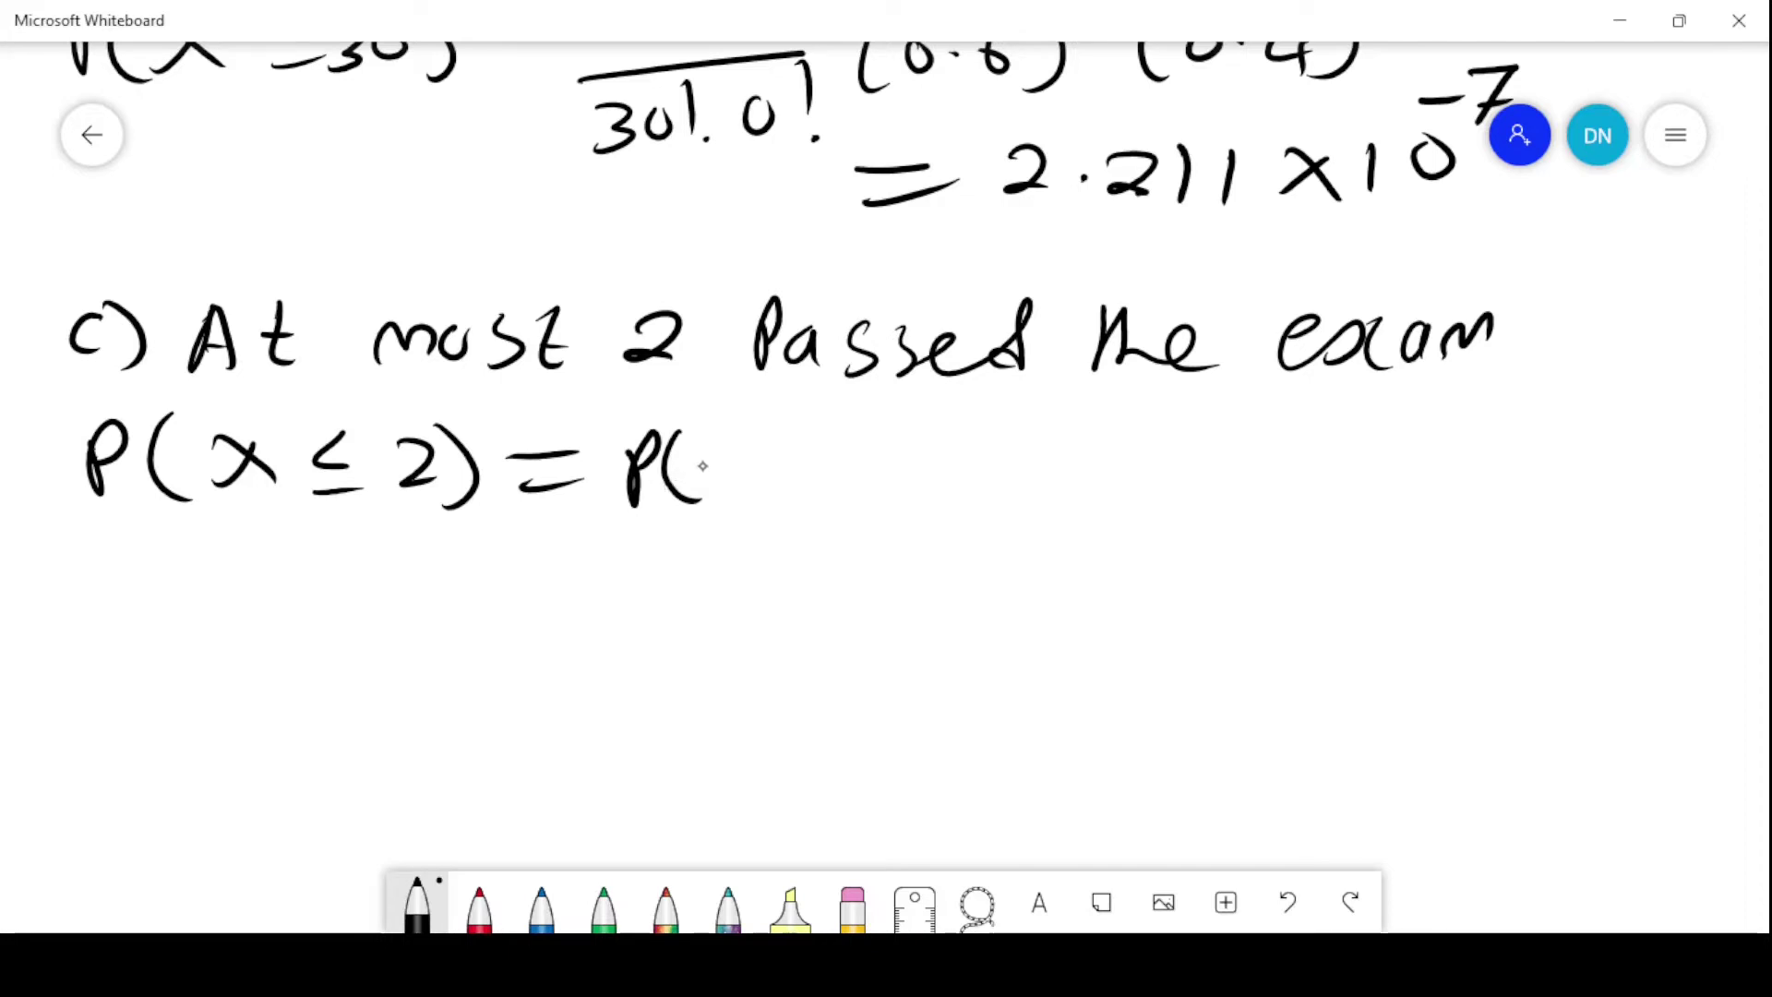
# Write P(x=0) followed by a plus sign.
pyautogui.moveTo(729, 457)
pyautogui.mouseDown()
pyautogui.moveTo(690, 488)
pyautogui.moveTo(734, 501)
pyautogui.mouseUp()
pyautogui.moveTo(764, 467)
pyautogui.mouseDown()
pyautogui.moveTo(807, 465)
pyautogui.moveTo(810, 486)
pyautogui.mouseUp()
pyautogui.moveTo(858, 457); pyautogui.dragTo(888, 522)
pyautogui.moveTo(958, 450); pyautogui.dragTo(958, 504)
pyautogui.moveTo(949, 476)
pyautogui.mouseDown()
pyautogui.moveTo(1052, 480)
pyautogui.moveTo(1119, 508)
pyautogui.mouseUp()
# Add P(x=1) and another plus sign to the expansion.
pyautogui.moveTo(1137, 452)
pyautogui.mouseDown()
pyautogui.moveTo(1181, 498)
pyautogui.moveTo(1140, 498)
pyautogui.mouseUp()
pyautogui.moveTo(1225, 471); pyautogui.dragTo(1272, 468)
pyautogui.moveTo(1227, 495); pyautogui.dragTo(1301, 508)
pyautogui.moveTo(1316, 439); pyautogui.dragTo(1329, 512)
pyautogui.moveTo(1406, 443); pyautogui.dragTo(1409, 506)
pyautogui.moveTo(1398, 471)
pyautogui.mouseDown()
pyautogui.moveTo(1436, 468)
pyautogui.moveTo(1464, 504)
pyautogui.mouseUp()
# Finish the expansion with P(x=2).
pyautogui.moveTo(1460, 447); pyautogui.dragTo(1510, 512)
pyautogui.moveTo(1506, 462)
pyautogui.mouseDown()
pyautogui.moveTo(1548, 508)
pyautogui.moveTo(1509, 510)
pyautogui.mouseUp()
pyautogui.moveTo(1578, 473)
pyautogui.mouseDown()
pyautogui.moveTo(1617, 466)
pyautogui.moveTo(1610, 491)
pyautogui.mouseUp()
pyautogui.moveTo(1636, 469); pyautogui.dragTo(1687, 507)
pyautogui.moveTo(1656, 434); pyautogui.dragTo(1661, 521)
# On a new line, write '= 30!/(0!·30!)' for the x=0 term.
pyautogui.moveTo(213, 603)
pyautogui.mouseDown()
pyautogui.moveTo(277, 600)
pyautogui.moveTo(302, 625)
pyautogui.moveTo(397, 588)
pyautogui.moveTo(360, 624)
pyautogui.mouseUp()
pyautogui.moveTo(419, 587)
pyautogui.mouseDown()
pyautogui.moveTo(415, 603)
pyautogui.moveTo(430, 591)
pyautogui.mouseUp()
pyautogui.moveTo(469, 554); pyautogui.dragTo(466, 594)
pyautogui.click(466, 614)
pyautogui.moveTo(315, 646); pyautogui.dragTo(504, 637)
pyautogui.moveTo(360, 679)
pyautogui.mouseDown()
pyautogui.moveTo(340, 694)
pyautogui.moveTo(362, 677)
pyautogui.mouseUp()
pyautogui.moveTo(384, 659)
pyautogui.mouseDown()
pyautogui.moveTo(387, 697)
pyautogui.moveTo(434, 715)
pyautogui.moveTo(497, 681)
pyautogui.mouseUp()
pyautogui.click(391, 710)
pyautogui.moveTo(513, 648); pyautogui.dragTo(532, 697)
pyautogui.click(535, 709)
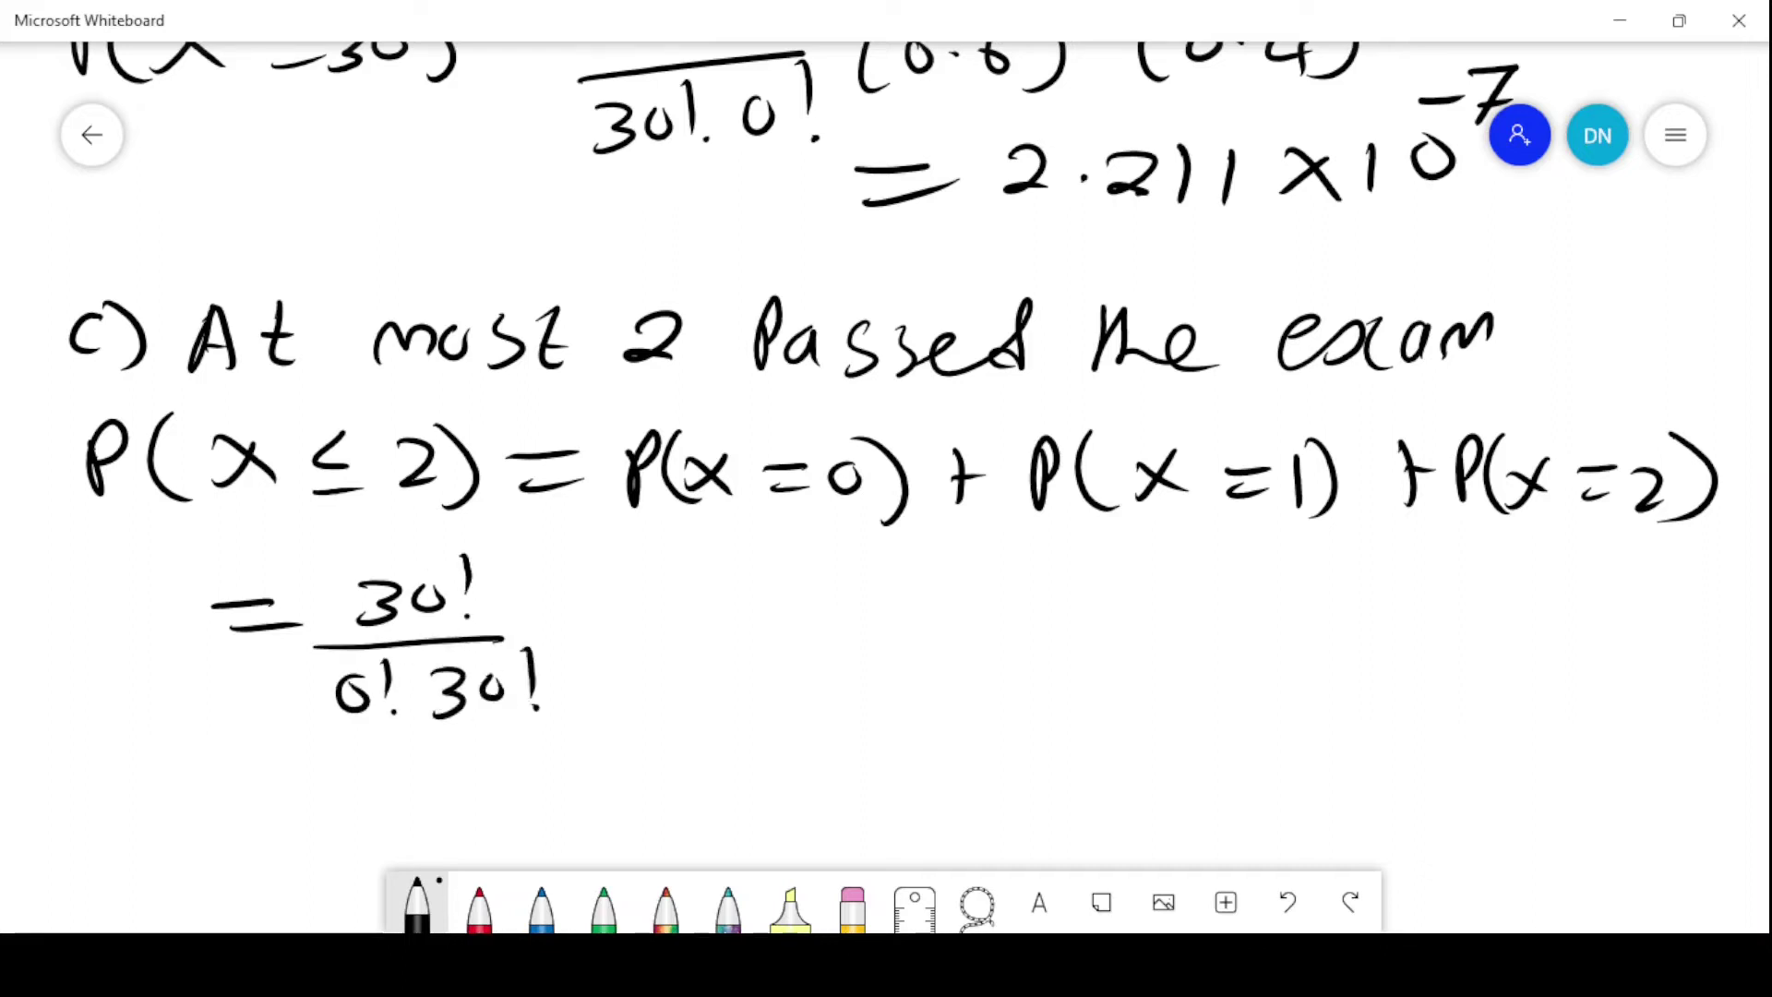
# Complete the x=0 term with (0.6)^0(0.4)^30.
pyautogui.moveTo(585, 582)
pyautogui.mouseDown()
pyautogui.moveTo(569, 657)
pyautogui.moveTo(612, 614)
pyautogui.moveTo(694, 658)
pyautogui.mouseUp()
pyautogui.click(635, 620)
pyautogui.moveTo(737, 554); pyautogui.dragTo(771, 653)
pyautogui.moveTo(808, 609); pyautogui.dragTo(909, 620)
pyautogui.click(854, 620)
pyautogui.moveTo(897, 610); pyautogui.dragTo(900, 639)
pyautogui.moveTo(923, 595)
pyautogui.mouseDown()
pyautogui.moveTo(941, 605)
pyautogui.moveTo(930, 658)
pyautogui.mouseUp()
pyautogui.moveTo(937, 555)
pyautogui.mouseDown()
pyautogui.moveTo(958, 560)
pyautogui.moveTo(938, 583)
pyautogui.mouseUp()
pyautogui.moveTo(988, 561)
pyautogui.mouseDown()
pyautogui.moveTo(971, 575)
pyautogui.moveTo(995, 559)
pyautogui.moveTo(1064, 660)
pyautogui.moveTo(1107, 628)
pyautogui.mouseUp()
# Add '+ 30!/(1!29!)' to begin the x=1 term.
pyautogui.moveTo(1142, 605)
pyautogui.mouseDown()
pyautogui.moveTo(1165, 614)
pyautogui.moveTo(1149, 635)
pyautogui.mouseUp()
pyautogui.moveTo(1199, 598); pyautogui.dragTo(1236, 617)
pyautogui.click(1238, 630)
pyautogui.moveTo(1128, 659); pyautogui.dragTo(1287, 646)
pyautogui.moveTo(1151, 685); pyautogui.dragTo(1147, 726)
pyautogui.moveTo(1181, 672)
pyautogui.mouseDown()
pyautogui.moveTo(1170, 694)
pyautogui.moveTo(1254, 718)
pyautogui.mouseUp()
pyautogui.moveTo(1288, 690)
pyautogui.mouseDown()
pyautogui.moveTo(1291, 675)
pyautogui.moveTo(1291, 720)
pyautogui.mouseUp()
pyautogui.moveTo(1312, 659); pyautogui.dragTo(1320, 699)
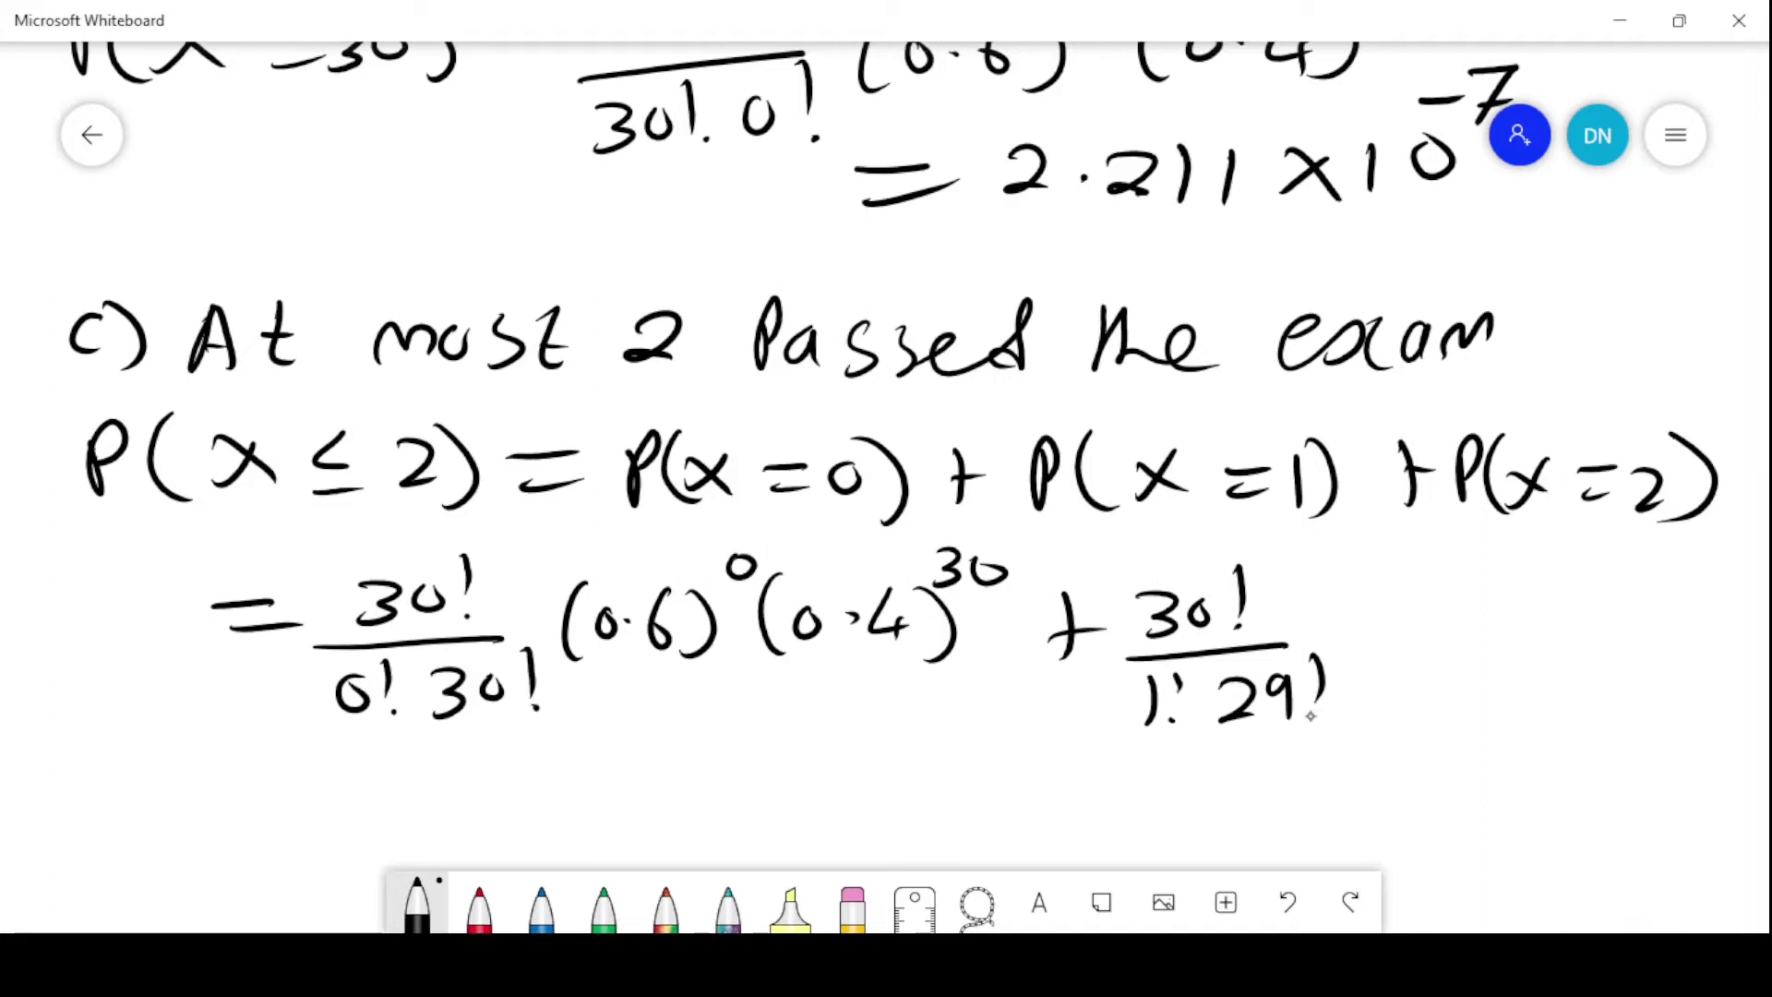
# Complete the x=1 term with (0.6)^1(0.4)^29.
pyautogui.moveTo(1355, 587); pyautogui.dragTo(1335, 659)
pyautogui.moveTo(1380, 616); pyautogui.dragTo(1429, 641)
pyautogui.click(1402, 635)
pyautogui.moveTo(1448, 607)
pyautogui.mouseDown()
pyautogui.moveTo(1474, 633)
pyautogui.moveTo(1450, 668)
pyautogui.mouseUp()
pyautogui.moveTo(1486, 554); pyautogui.dragTo(1489, 581)
pyautogui.moveTo(1532, 580)
pyautogui.mouseDown()
pyautogui.moveTo(1518, 662)
pyautogui.moveTo(1556, 618)
pyautogui.moveTo(1608, 638)
pyautogui.mouseUp()
pyautogui.click(1593, 630)
pyautogui.moveTo(1608, 639)
pyautogui.mouseDown()
pyautogui.moveTo(1648, 635)
pyautogui.moveTo(1666, 678)
pyautogui.mouseUp()
pyautogui.moveTo(1672, 564); pyautogui.dragTo(1694, 591)
pyautogui.moveTo(1713, 557); pyautogui.dragTo(1713, 613)
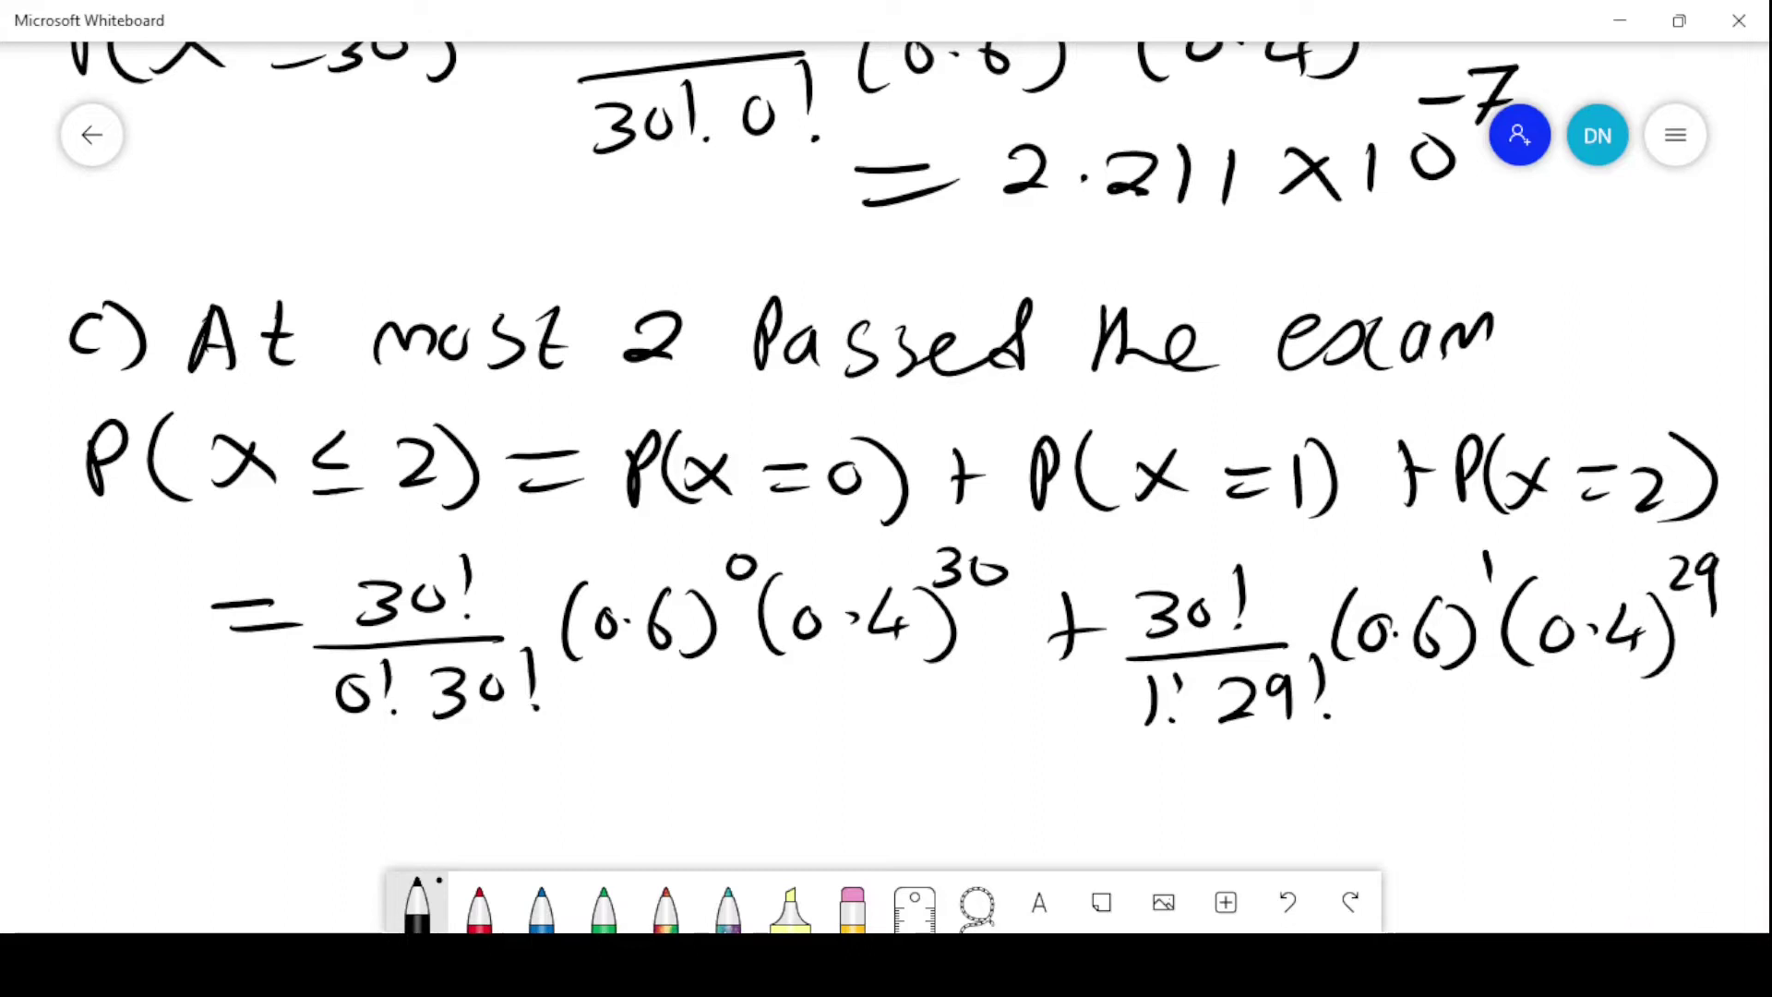
# Below, write '+ 30!/(2!28!)' for the x=2 term.
pyautogui.scroll(-3, 1572, 733)
pyautogui.scroll(-2, 1572, 652)
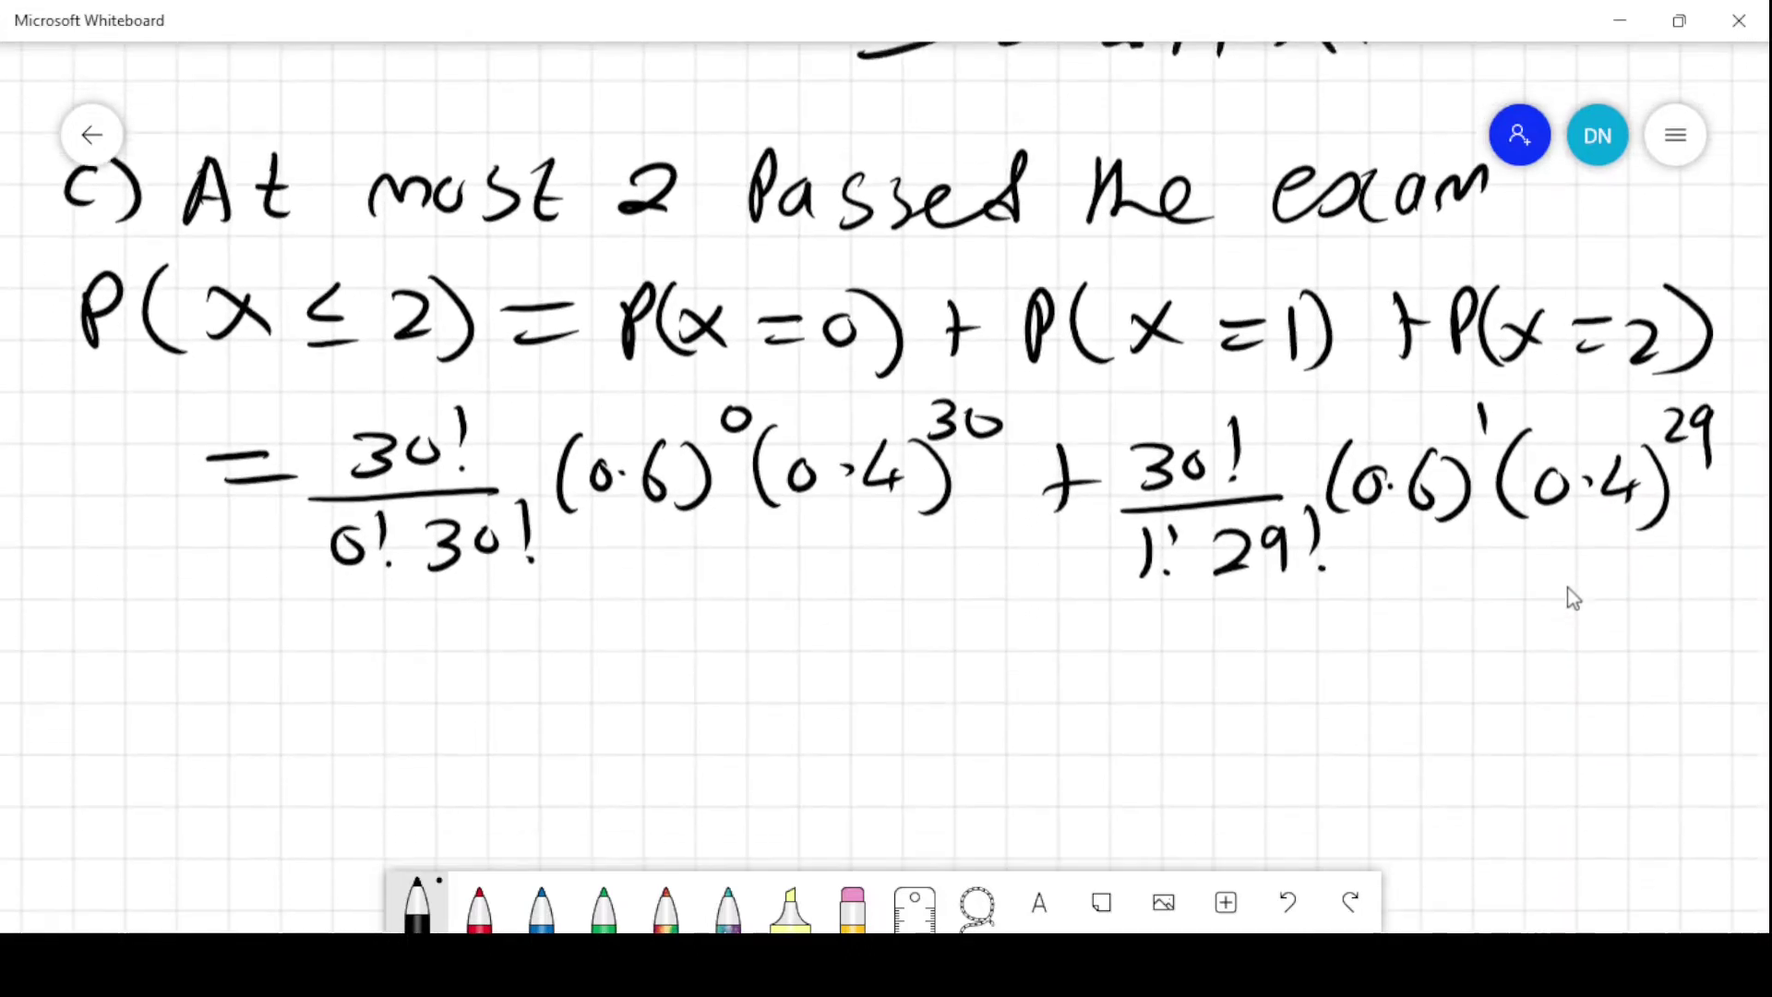
pyautogui.moveTo(293, 653); pyautogui.dragTo(292, 707)
pyautogui.moveTo(297, 680); pyautogui.dragTo(374, 700)
pyautogui.moveTo(467, 657); pyautogui.dragTo(462, 656)
pyautogui.moveTo(509, 622); pyautogui.dragTo(515, 659)
pyautogui.moveTo(325, 731)
pyautogui.mouseDown()
pyautogui.moveTo(552, 710)
pyautogui.moveTo(399, 787)
pyautogui.moveTo(418, 768)
pyautogui.mouseUp()
pyautogui.click(420, 785)
pyautogui.moveTo(504, 766); pyautogui.dragTo(564, 764)
pyautogui.click(573, 780)
# Complete the x=2 term with (0.6)^2(0.4)^28.
pyautogui.moveTo(626, 658)
pyautogui.mouseDown()
pyautogui.moveTo(614, 738)
pyautogui.moveTo(655, 697)
pyautogui.moveTo(749, 739)
pyautogui.mouseUp()
pyautogui.click(687, 707)
pyautogui.moveTo(775, 646); pyautogui.dragTo(836, 734)
pyautogui.click(935, 695)
pyautogui.moveTo(888, 675)
pyautogui.mouseDown()
pyautogui.moveTo(999, 699)
pyautogui.moveTo(983, 725)
pyautogui.mouseUp()
pyautogui.moveTo(1010, 660); pyautogui.dragTo(1015, 739)
pyautogui.moveTo(1071, 622); pyautogui.dragTo(1094, 632)
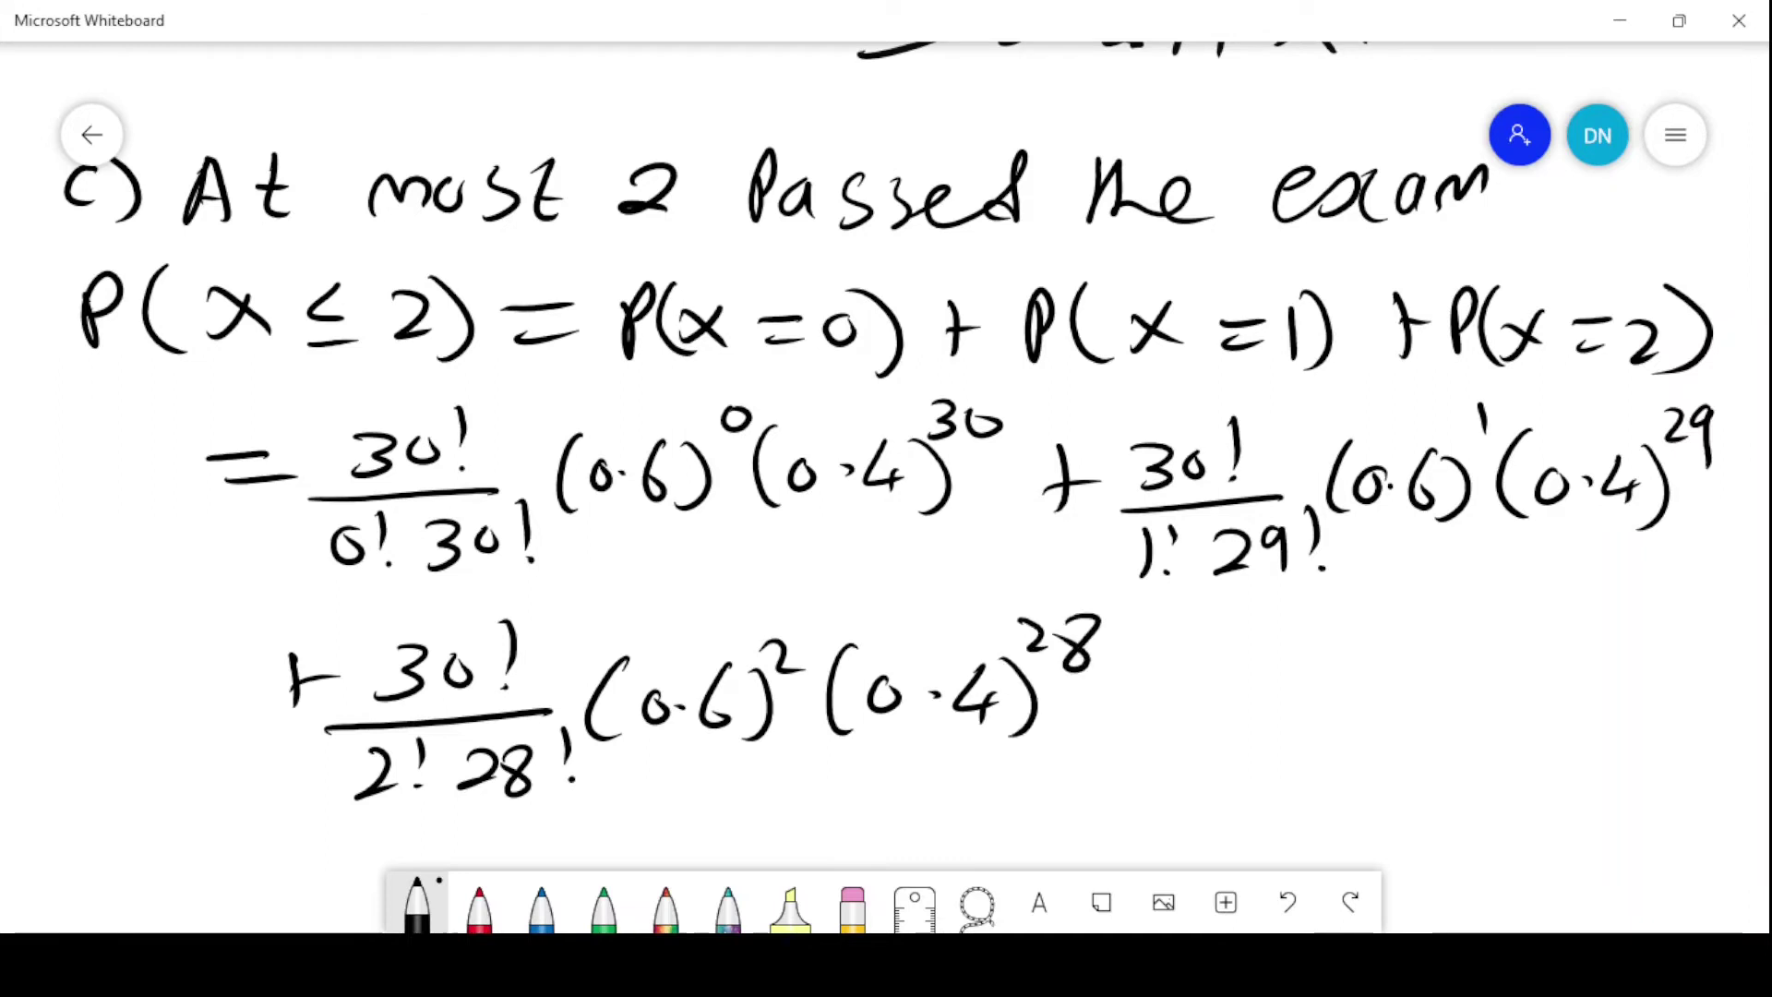